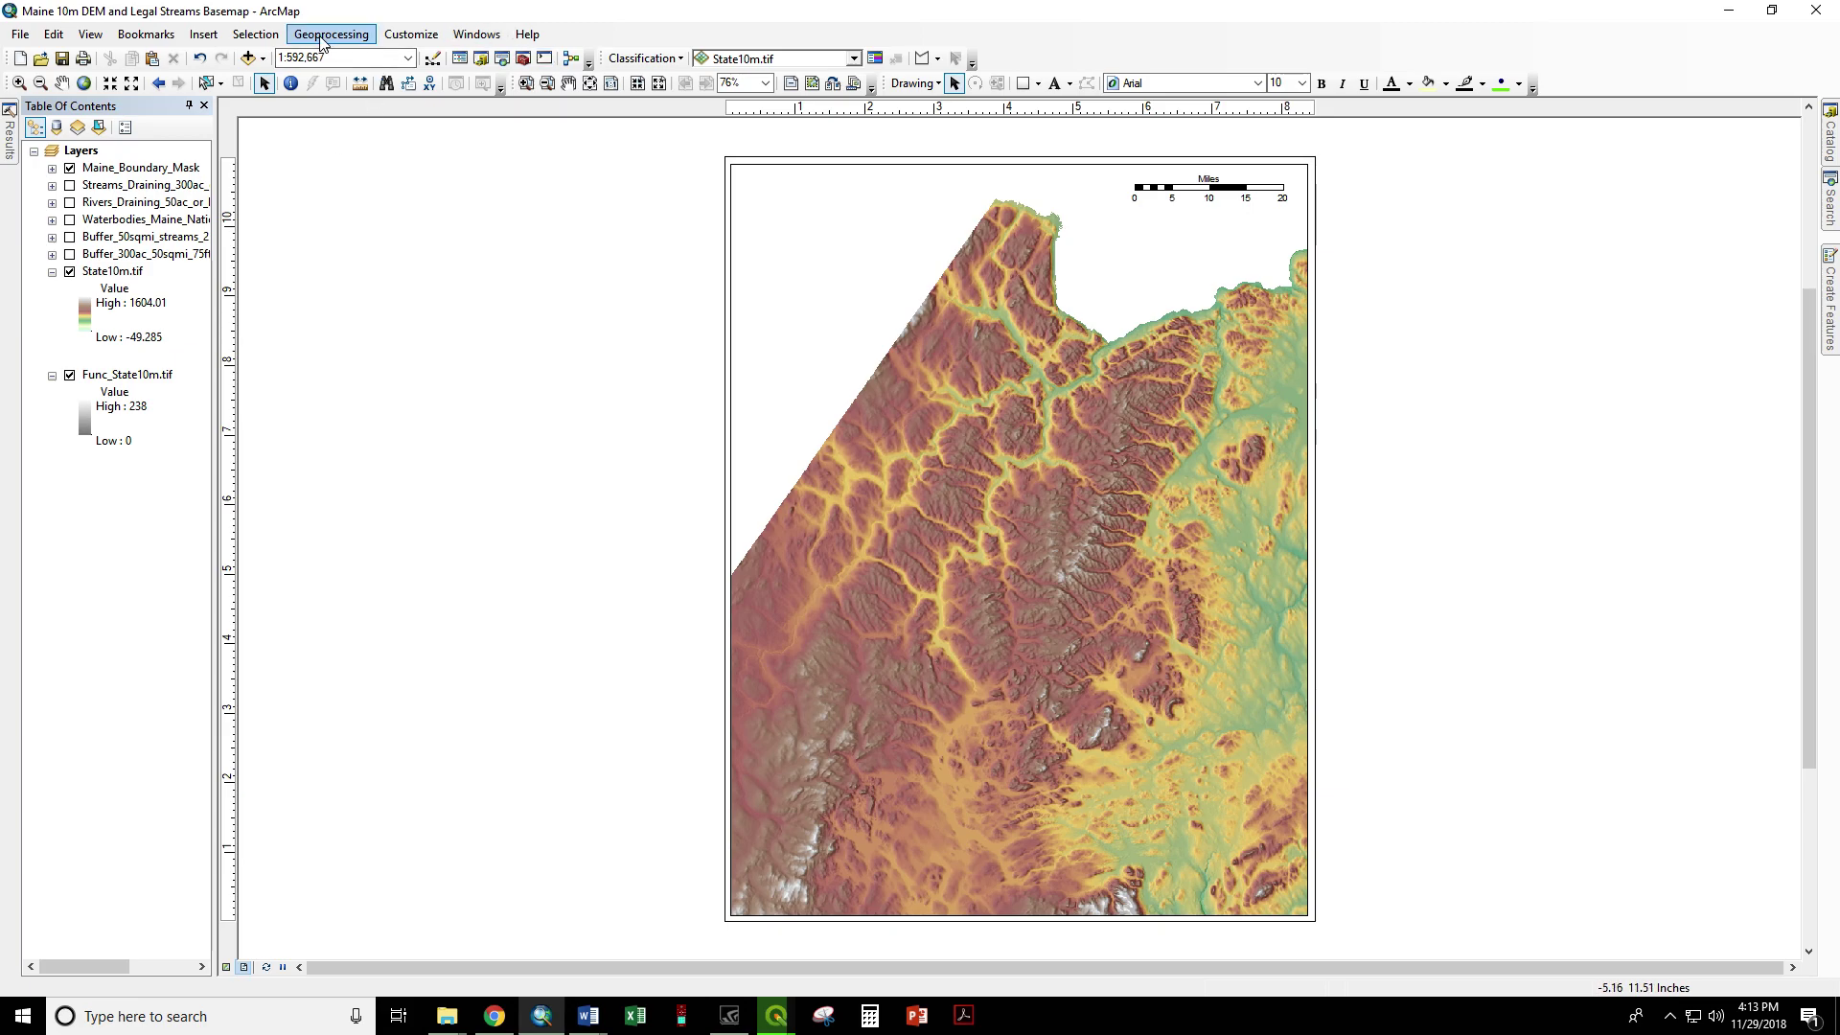
Step: Insert an Alternating Scale Bar 2 and move it to the layout's top-left corner
click(203, 34)
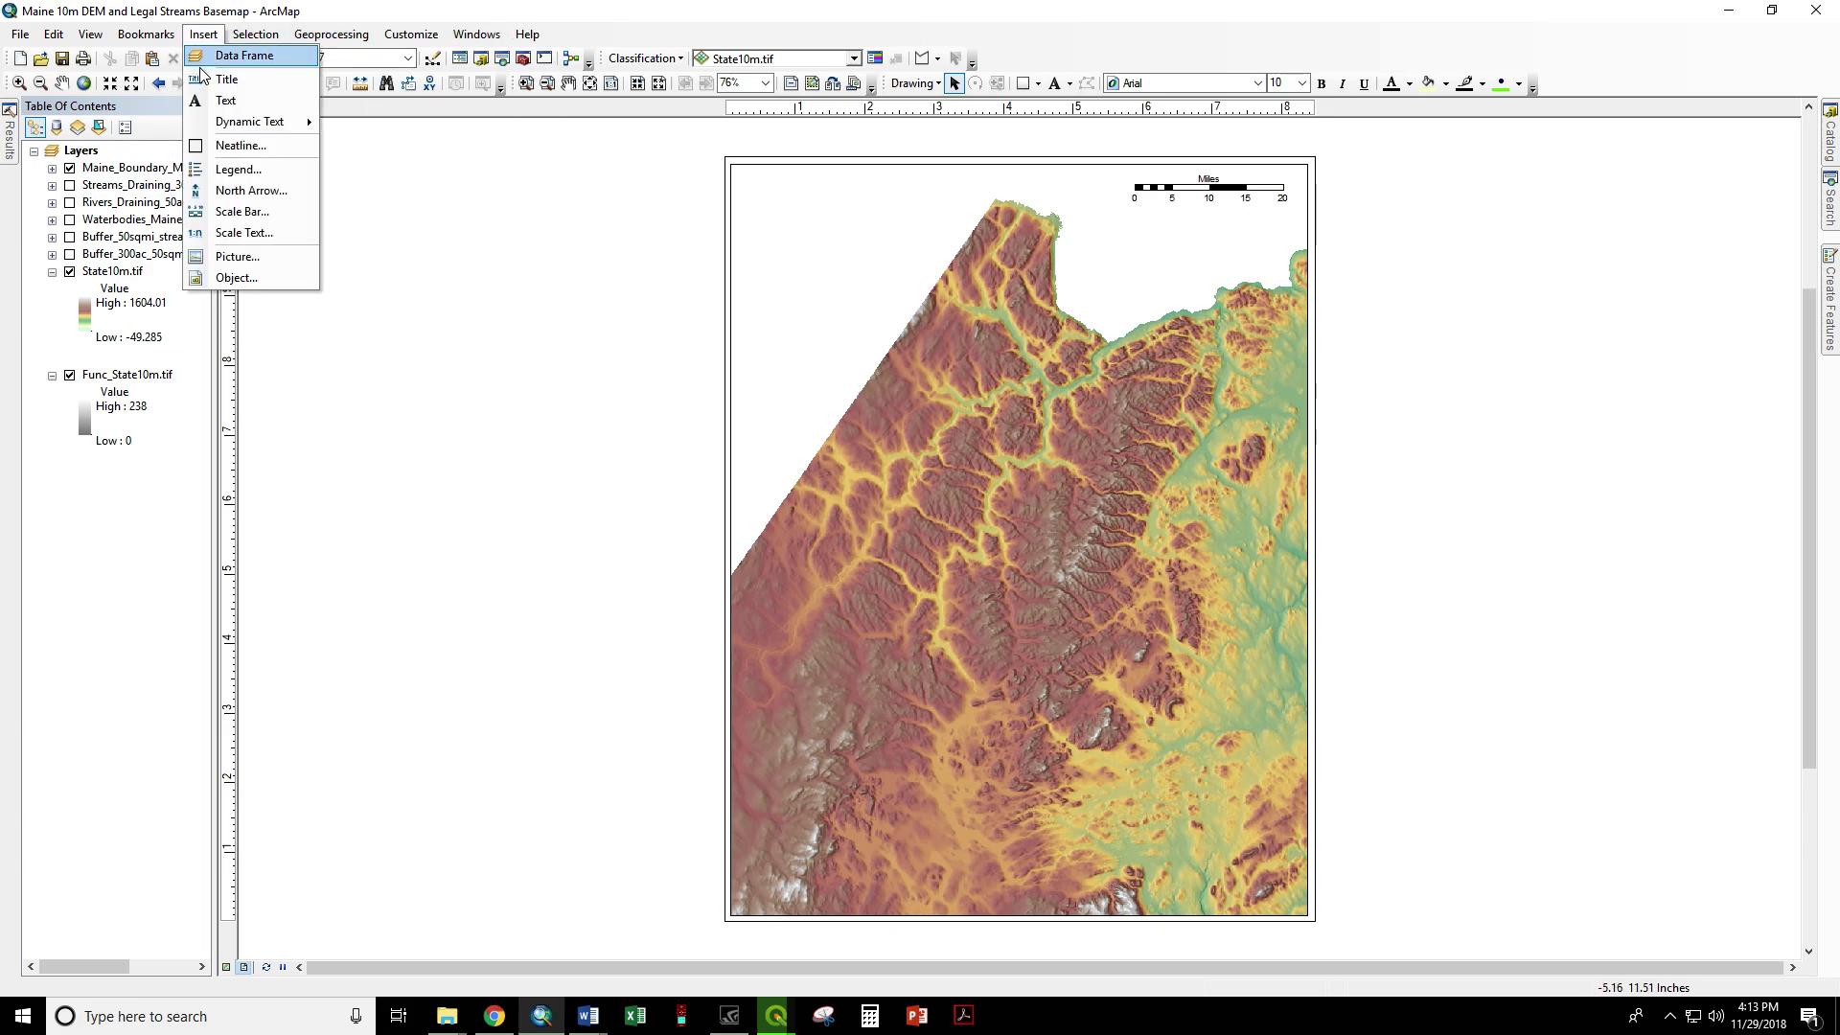
click(222, 211)
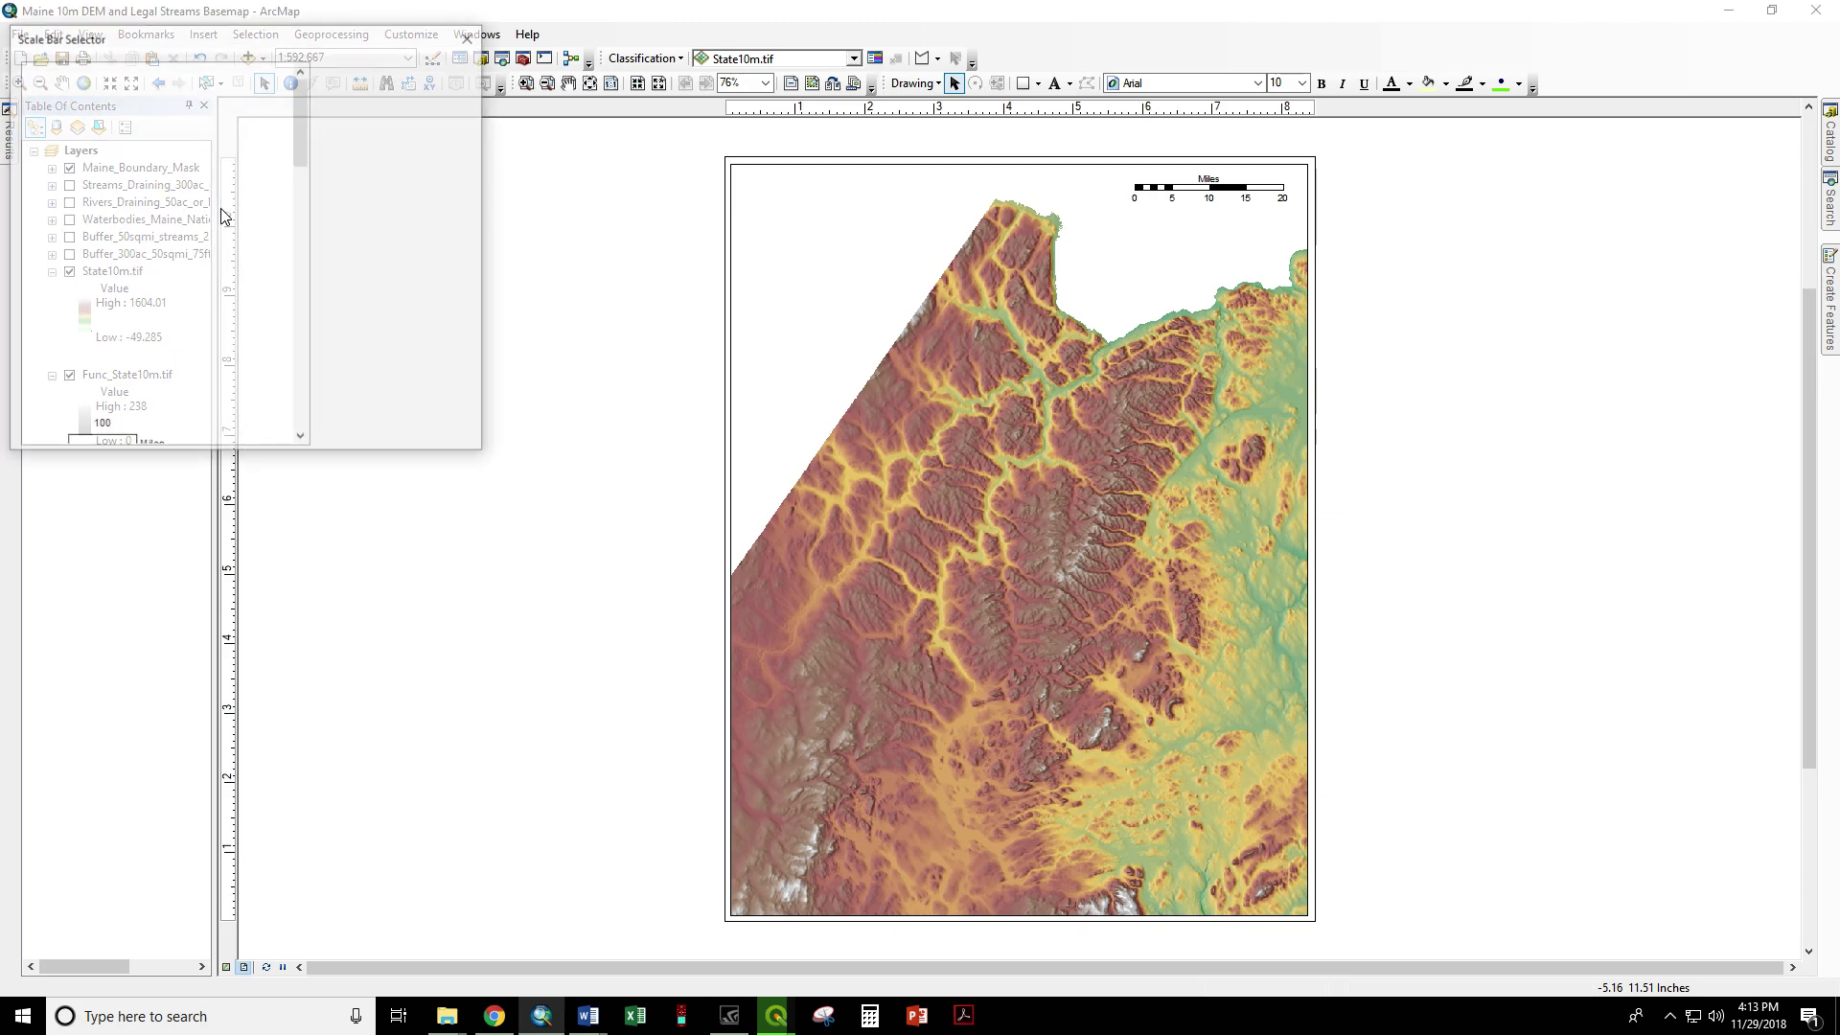
click(115, 385)
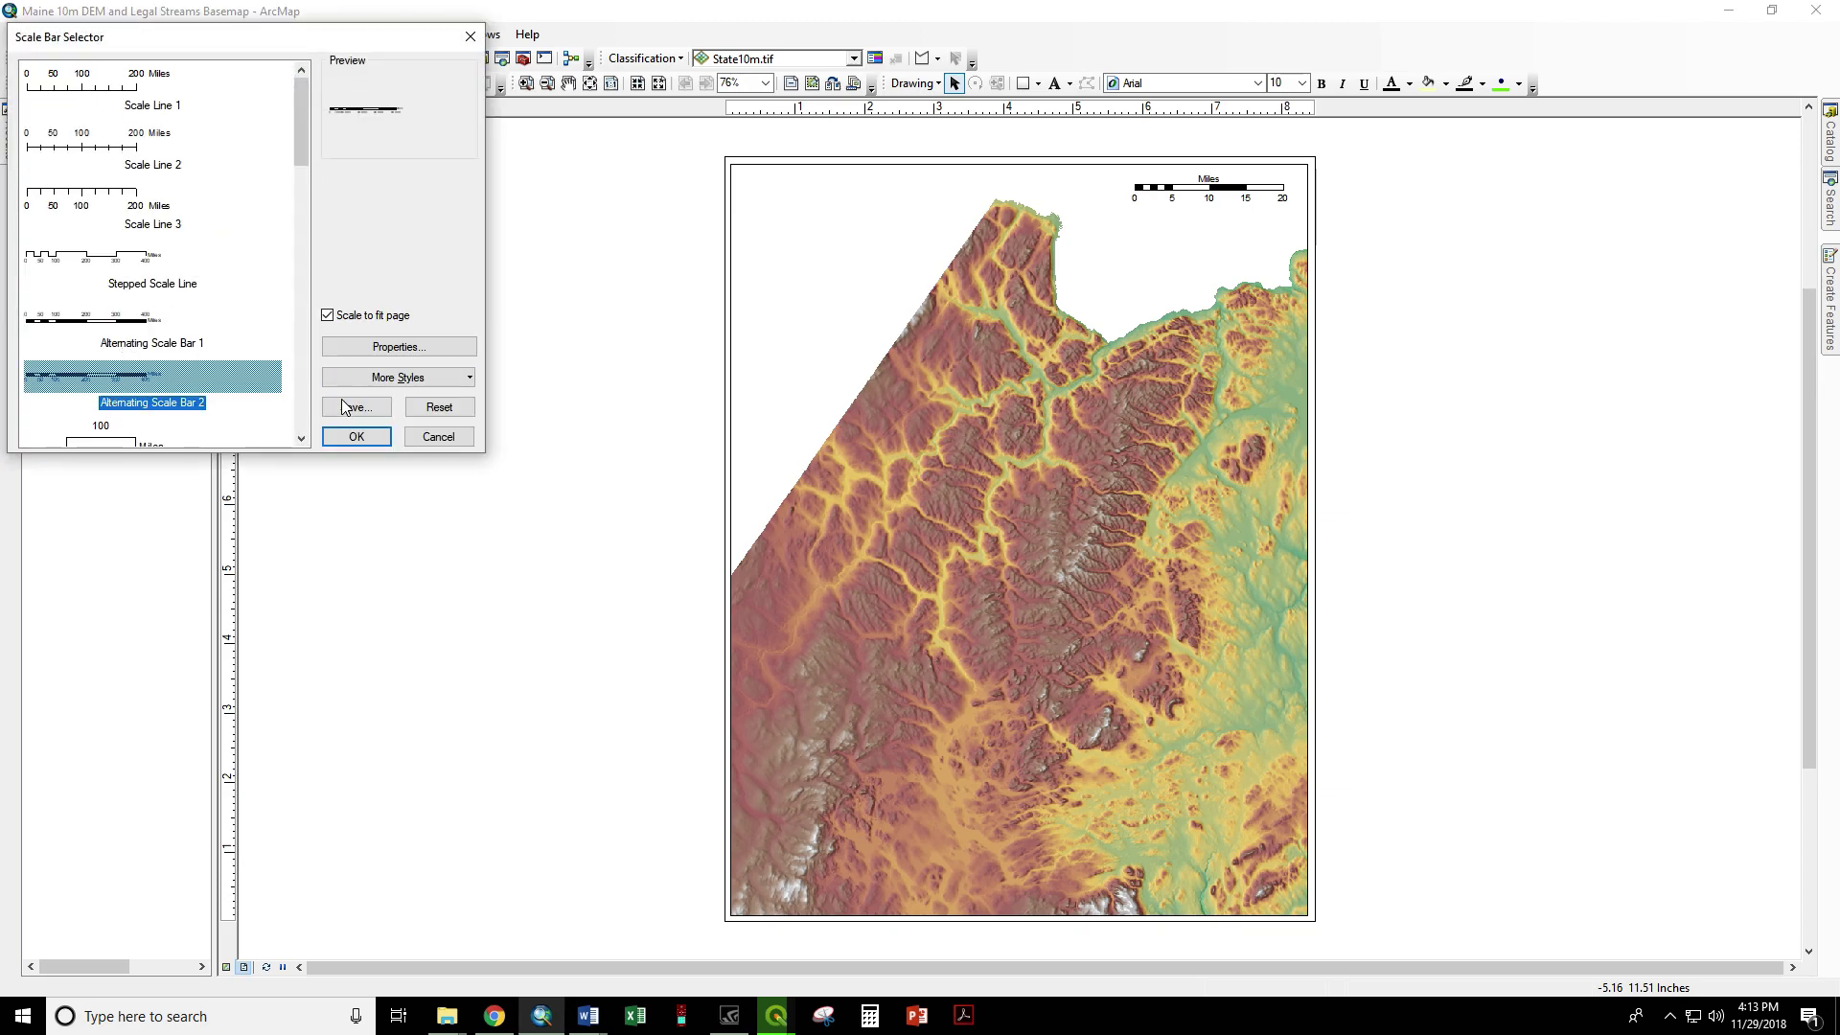
click(357, 437)
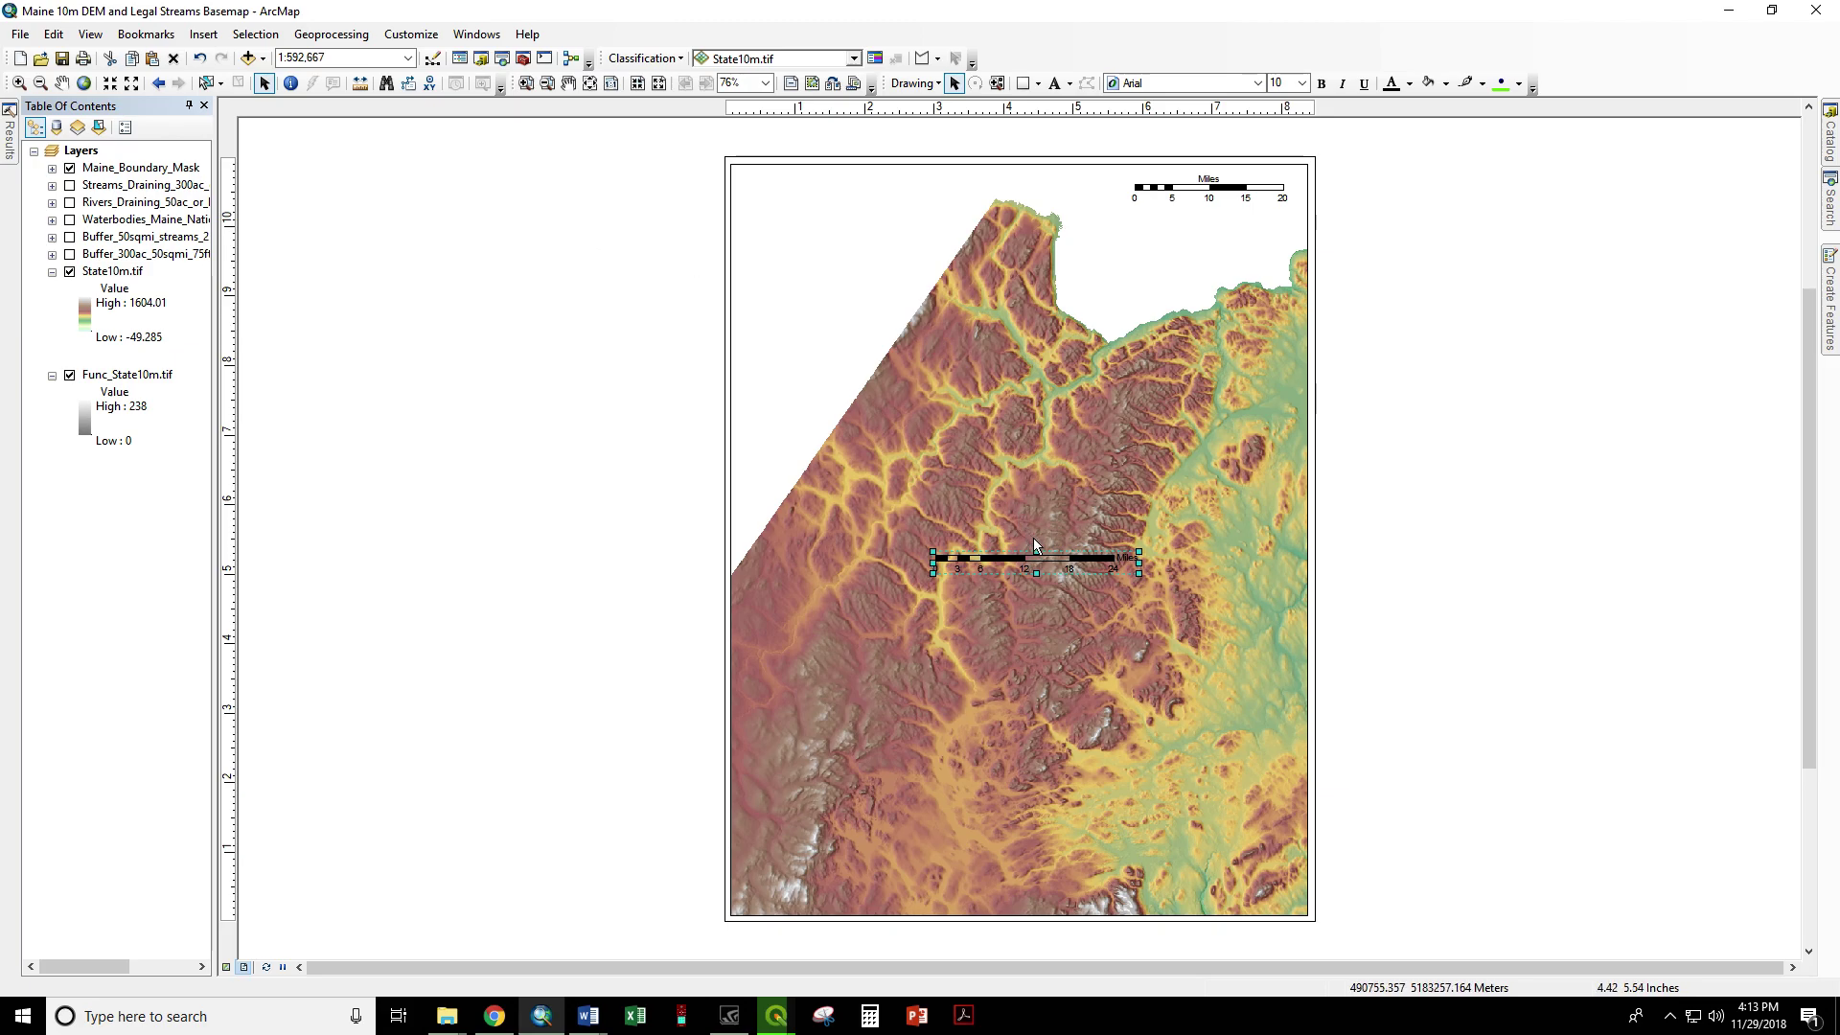
drag(1034, 545, 855, 204)
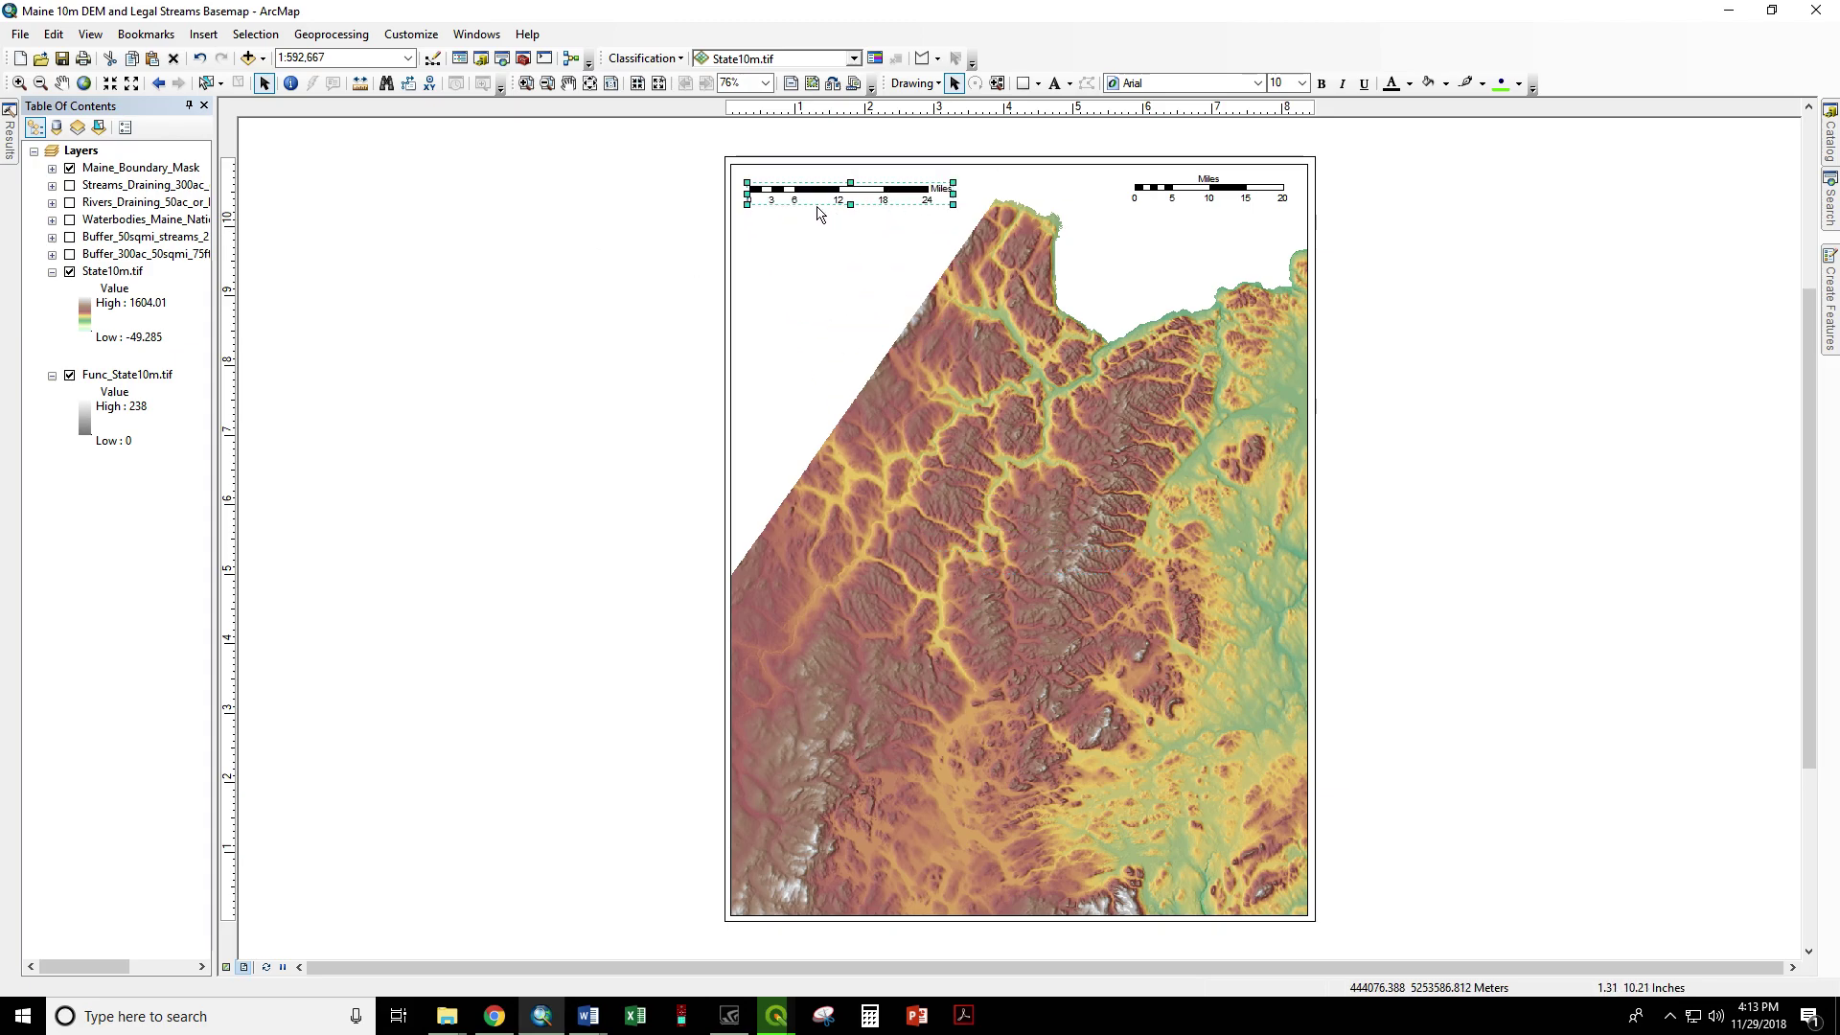
click(683, 287)
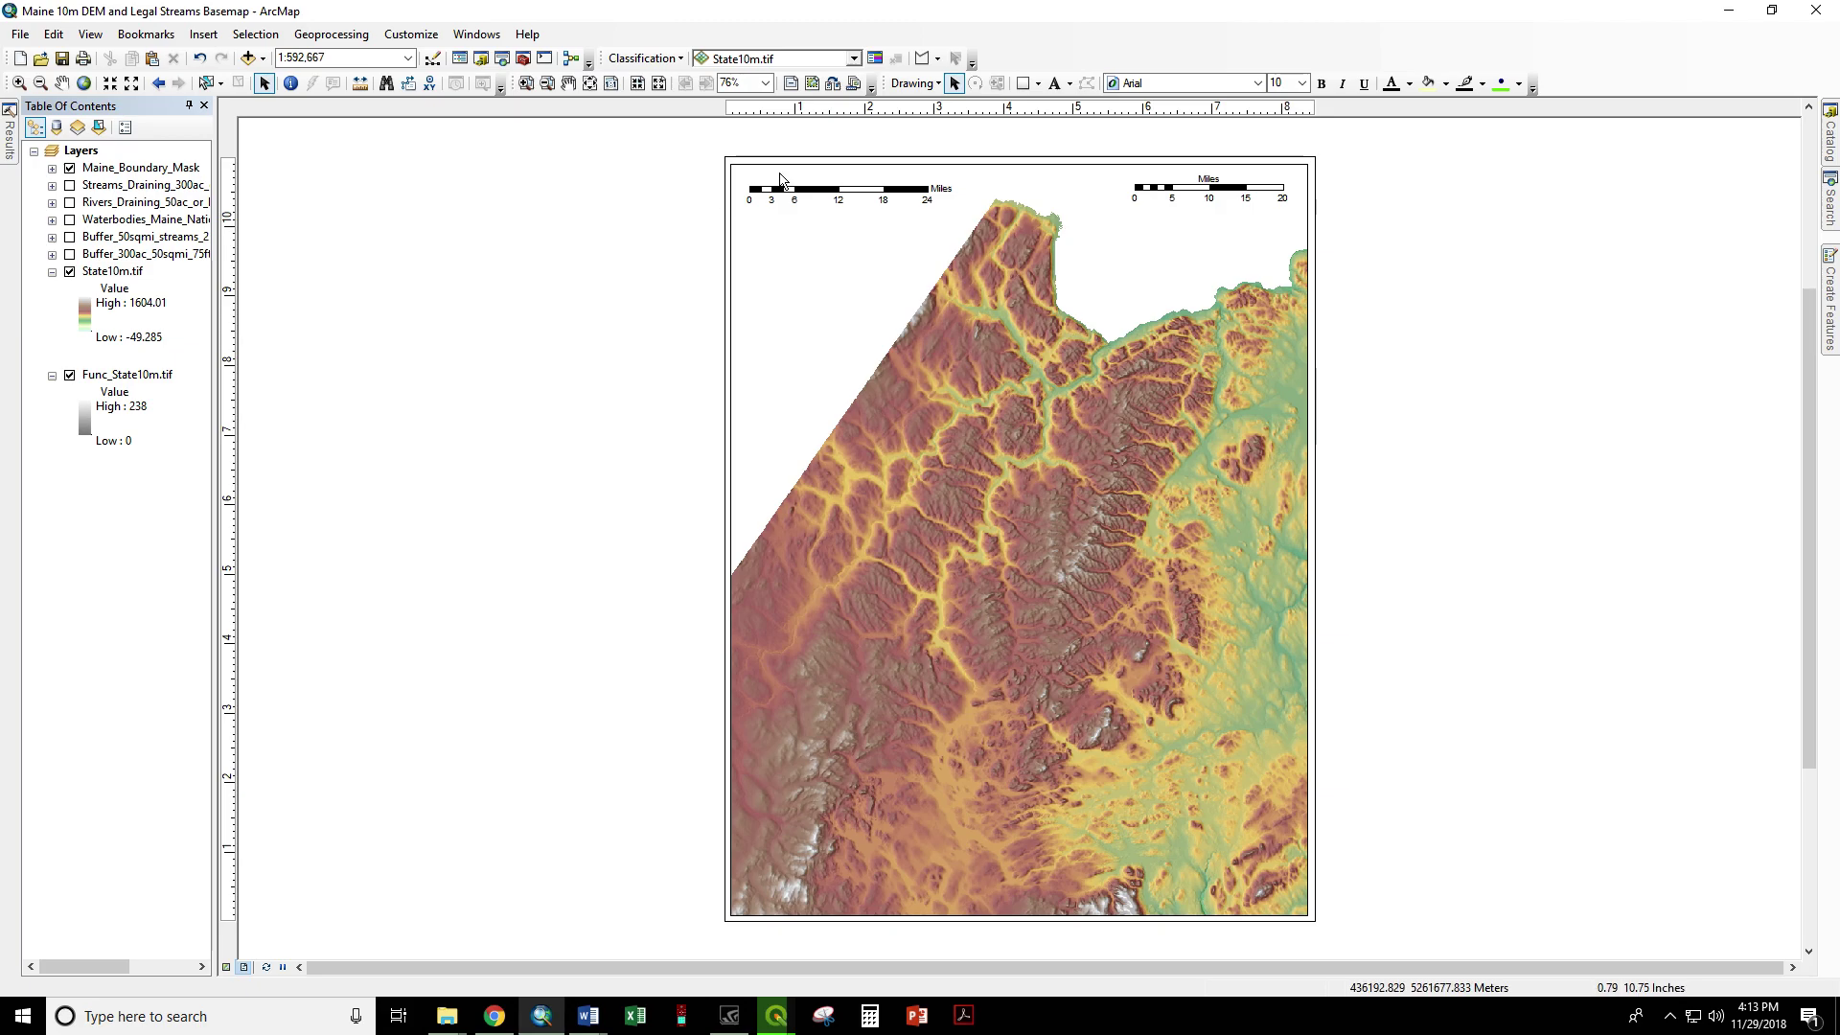
click(808, 197)
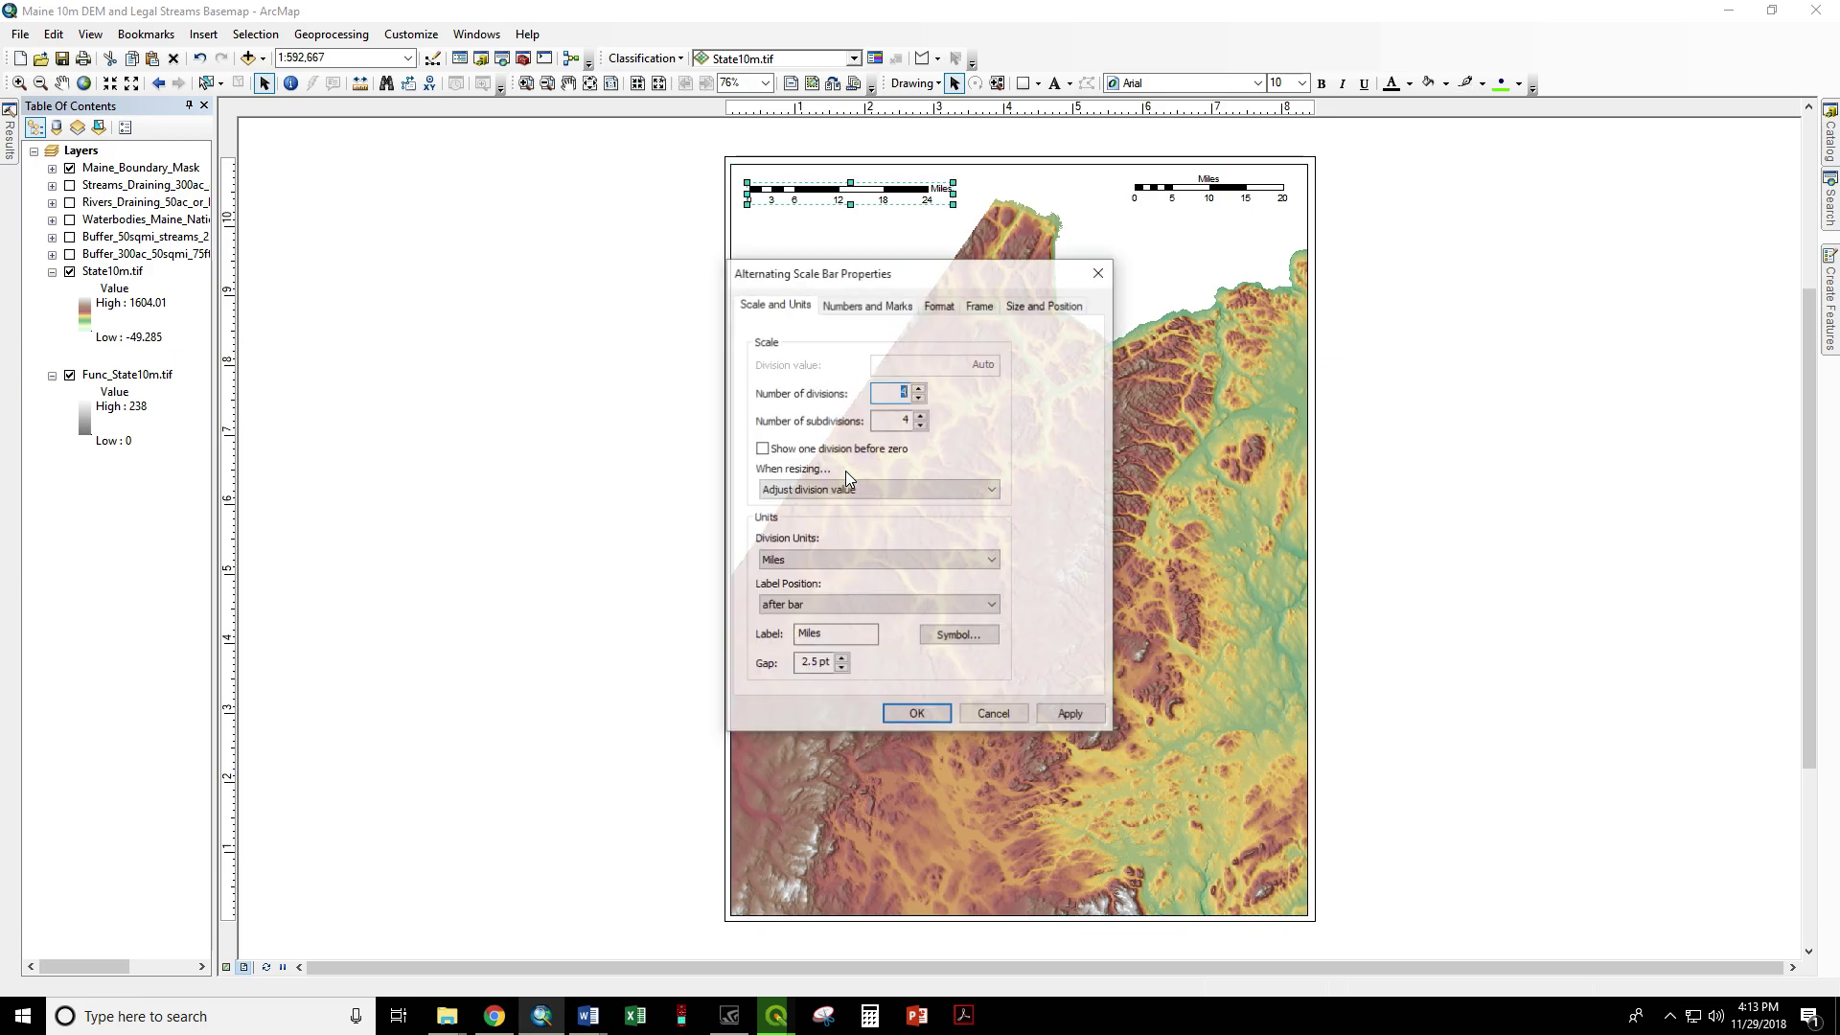
drag(853, 281, 1077, 330)
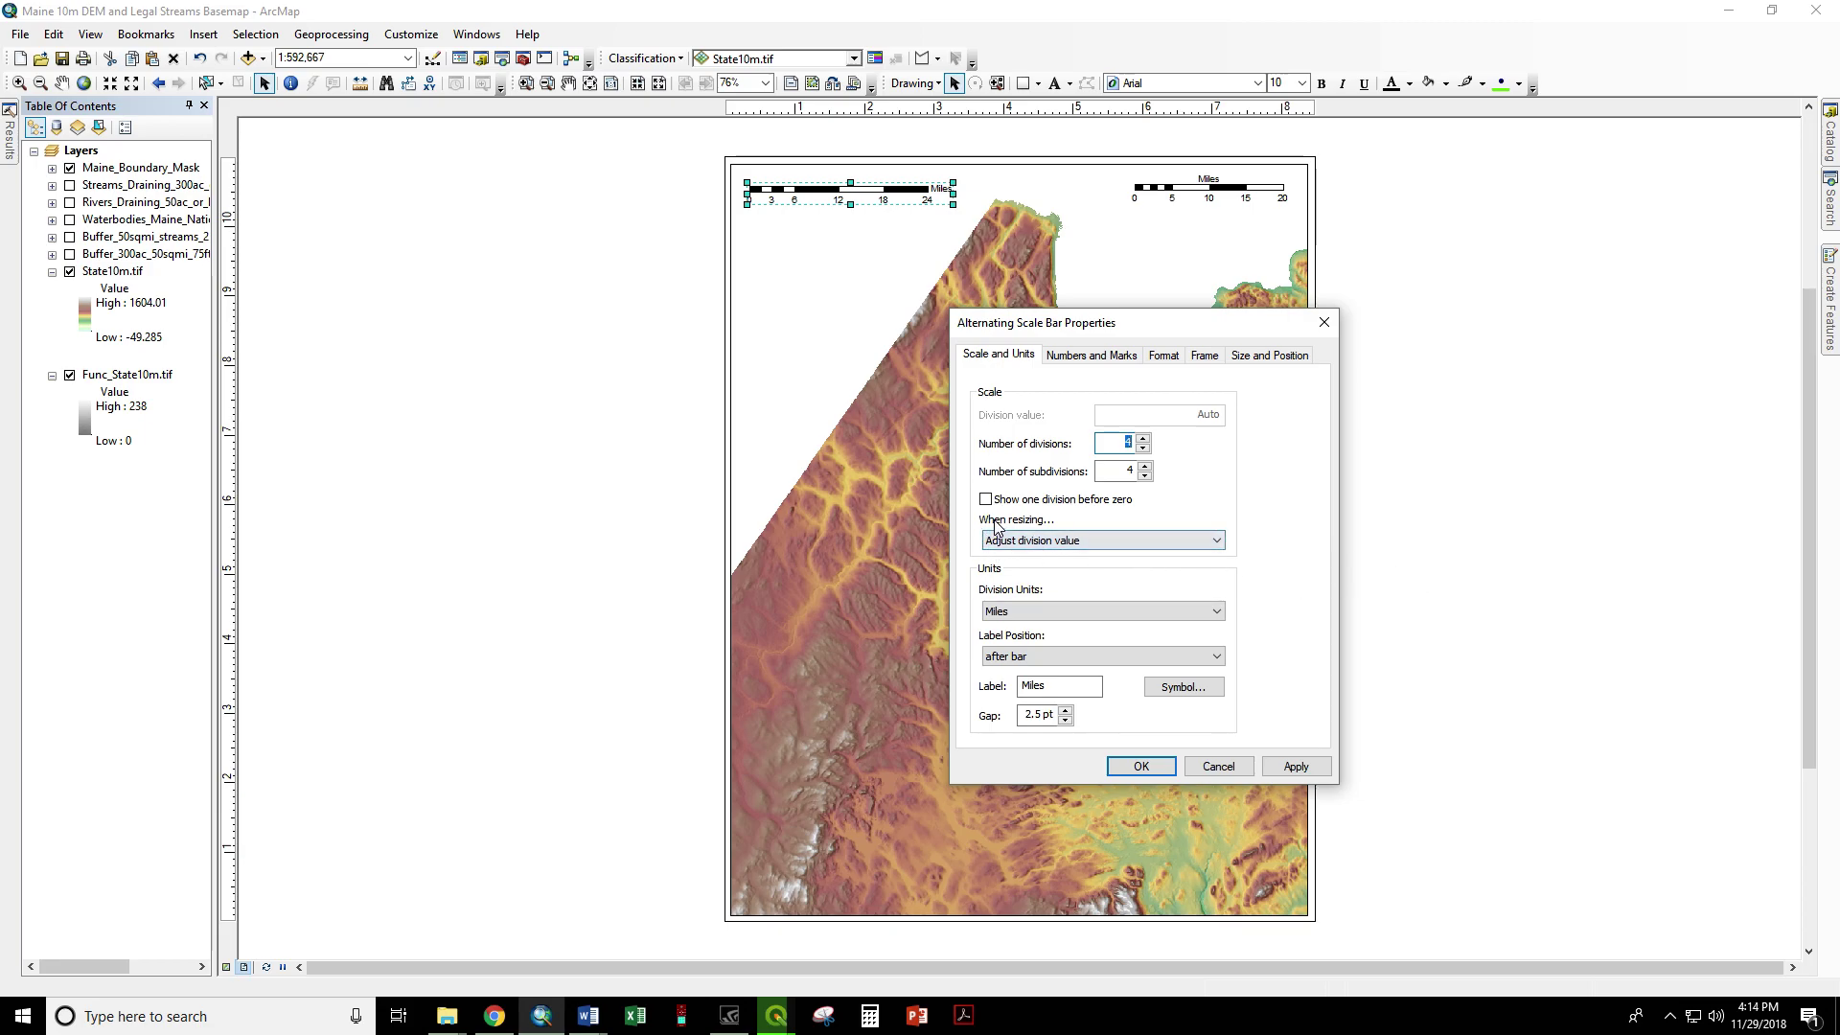
click(1071, 544)
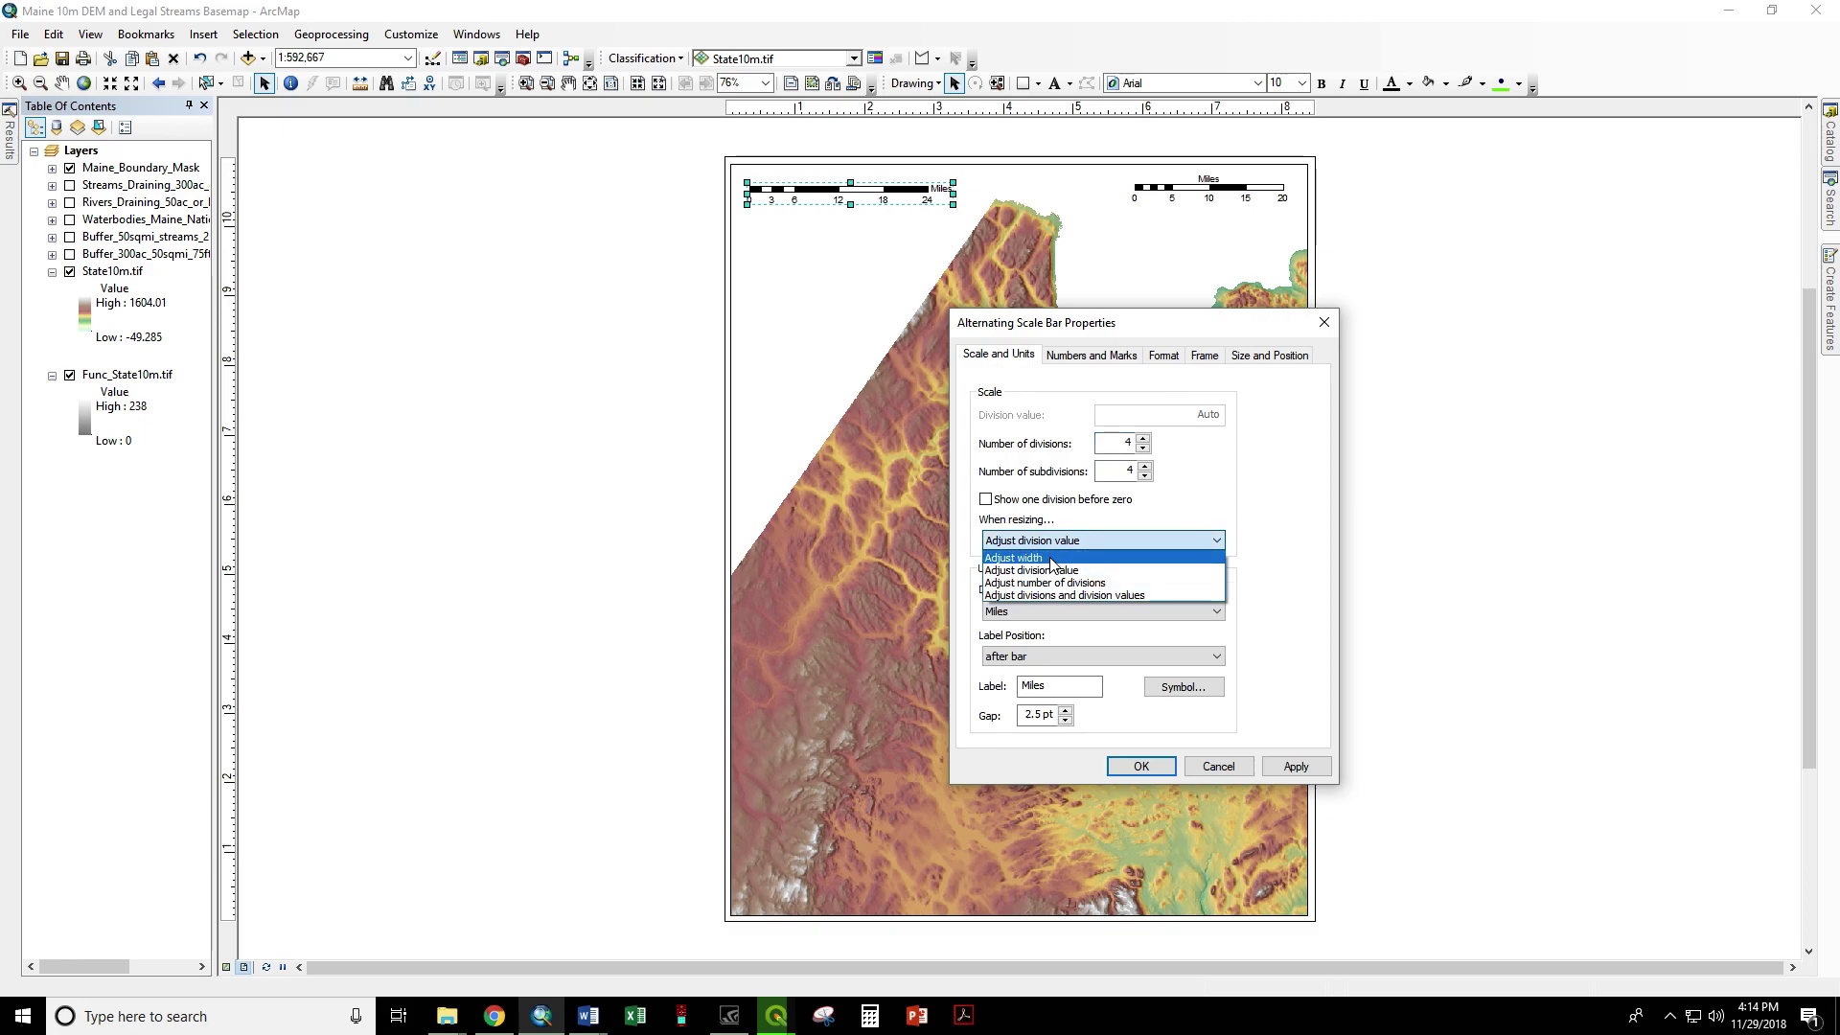
click(1202, 525)
click(1221, 764)
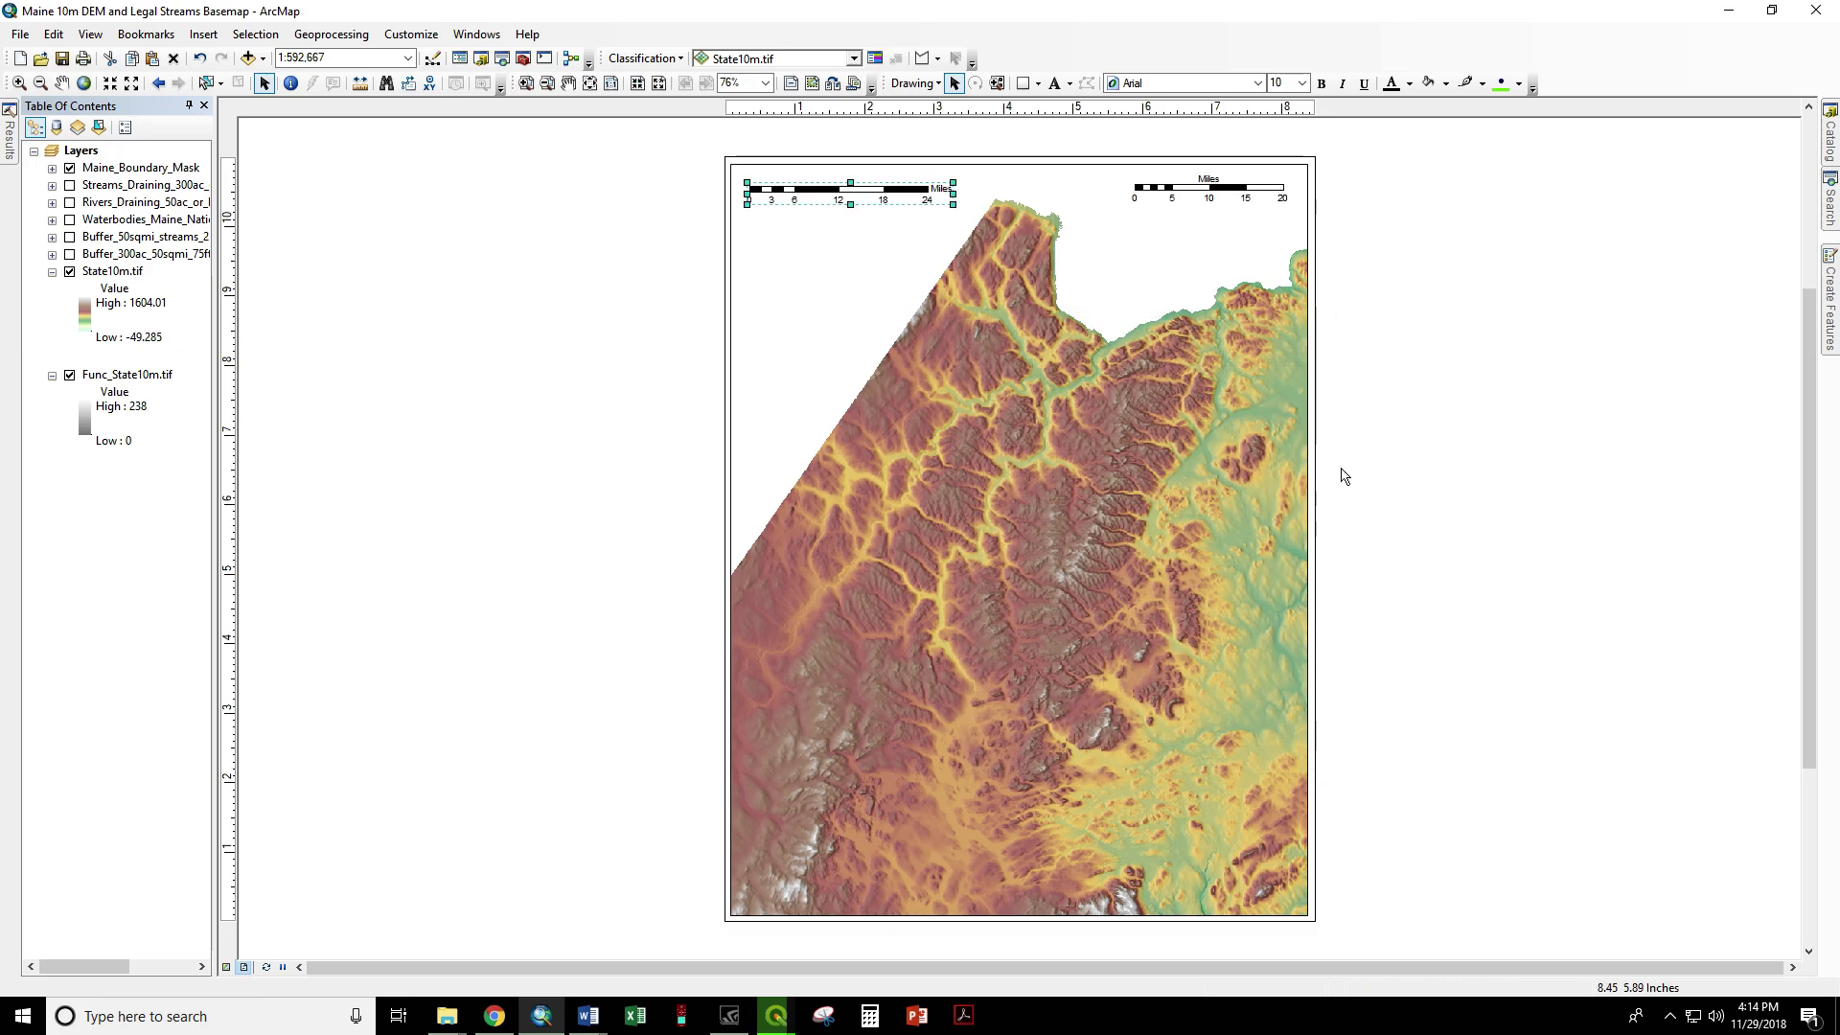
Step: Resize the top-left scale bar until it reads 0–24 miles with larger text, then open its properties
click(844, 190)
drag(953, 207, 1033, 203)
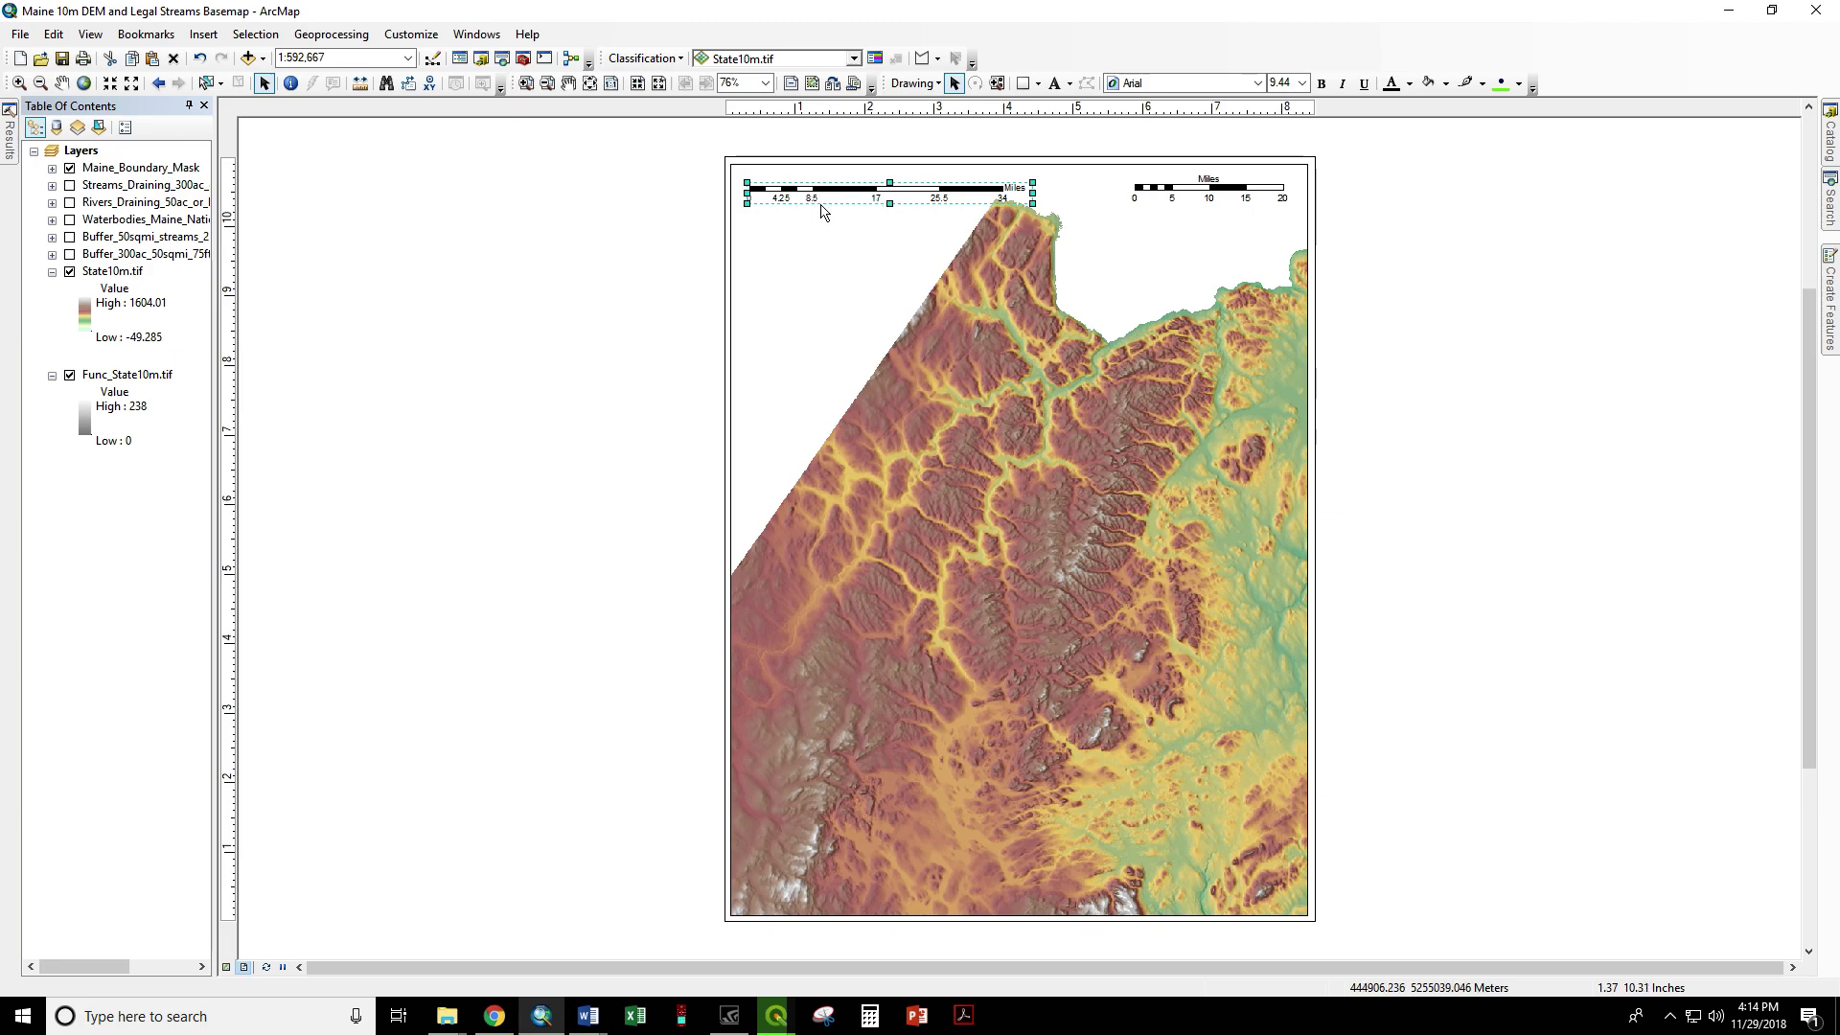
drag(1033, 204, 948, 201)
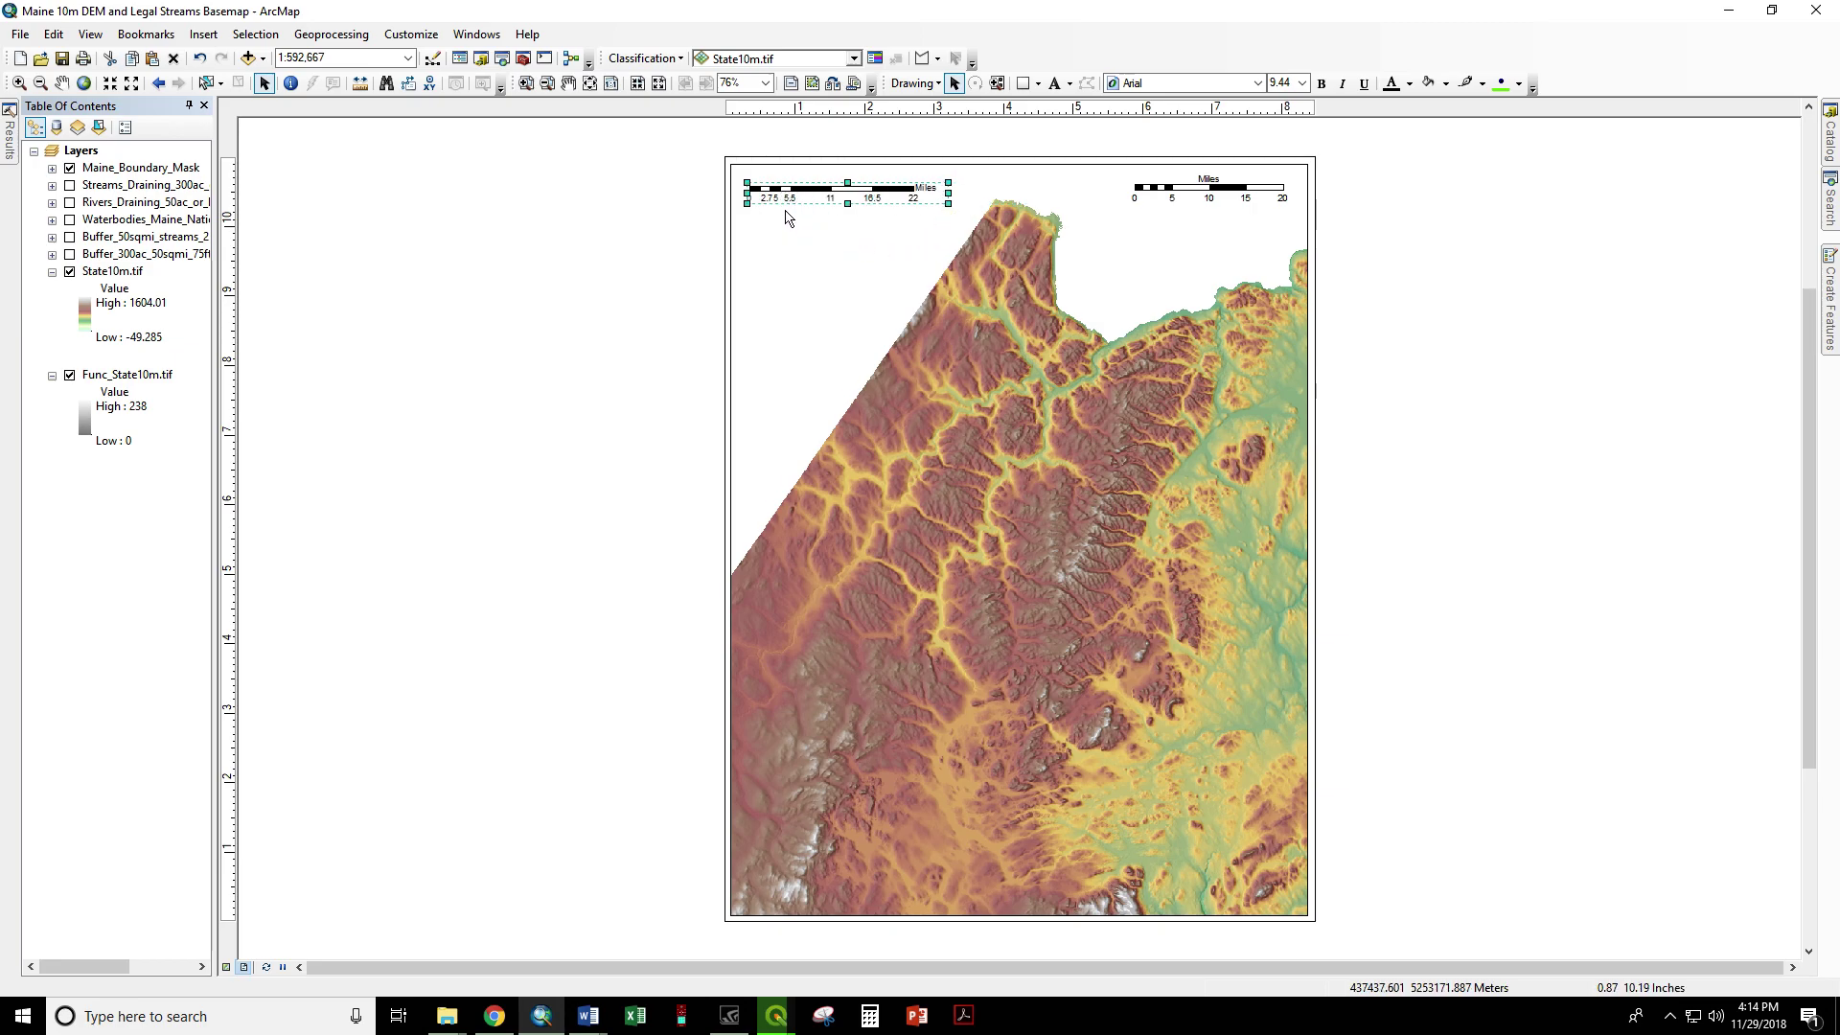
drag(948, 204, 949, 221)
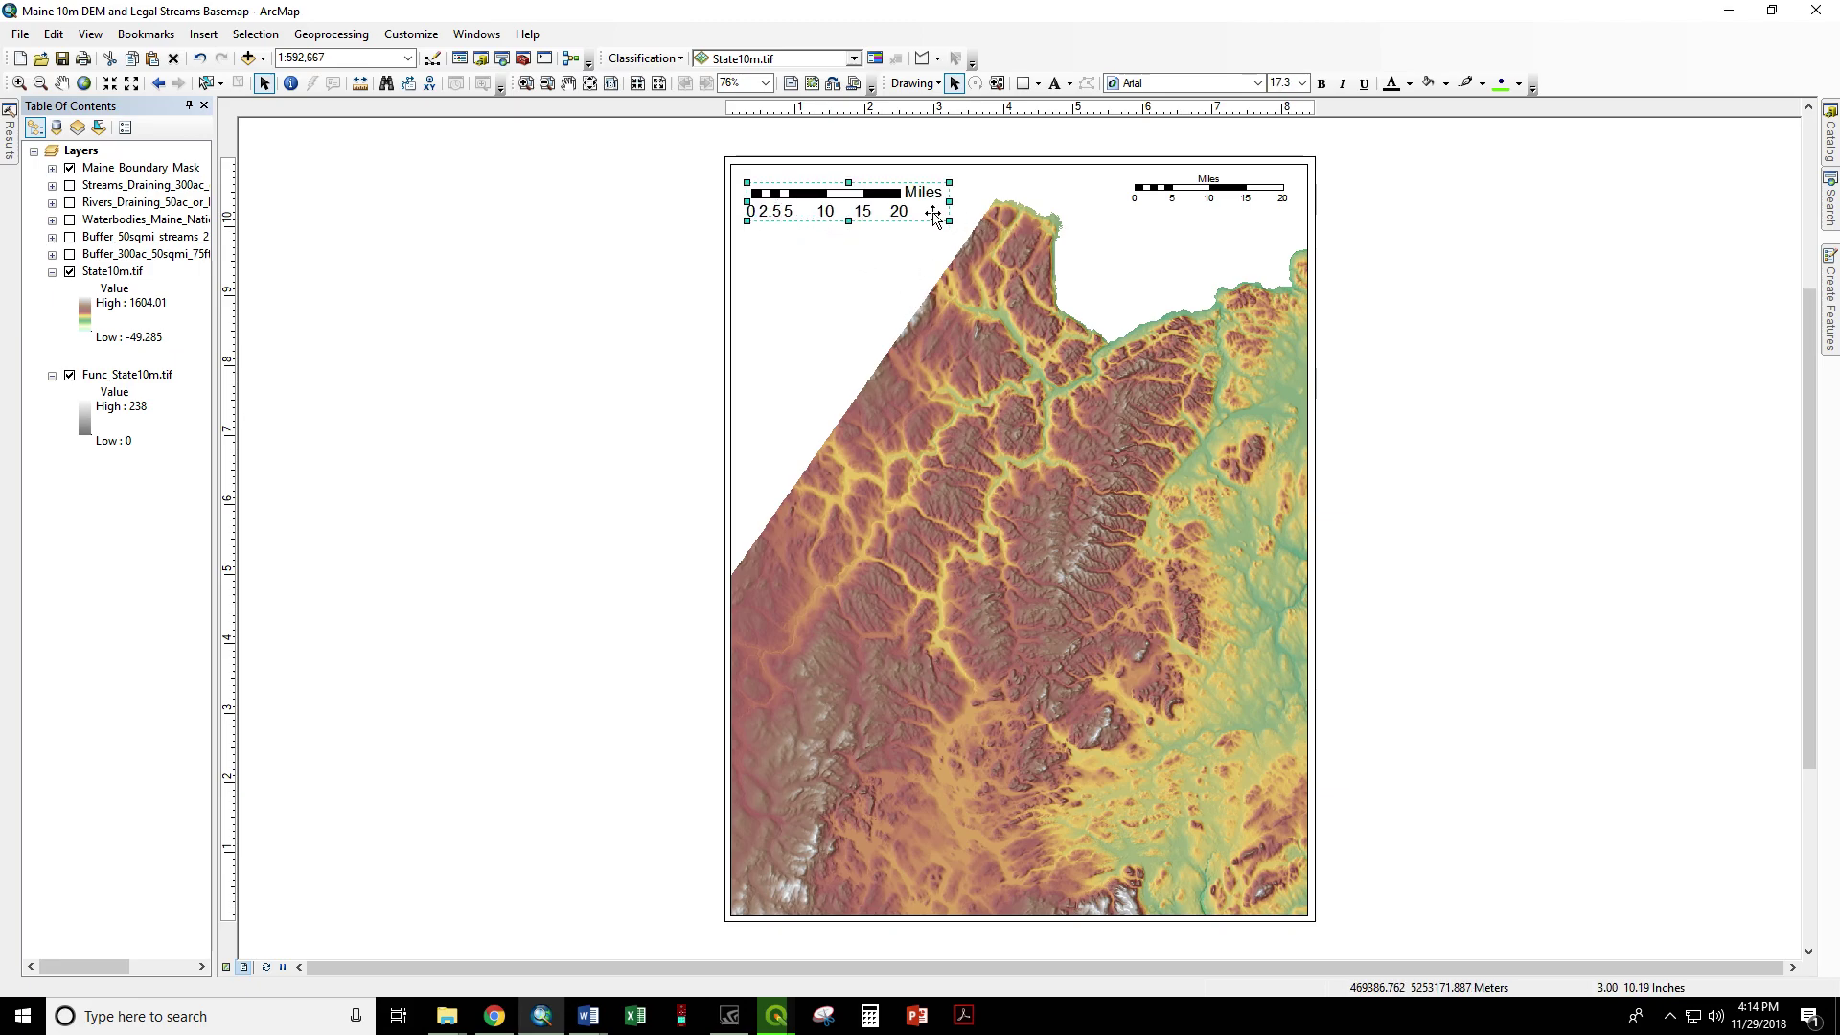
drag(948, 221, 963, 212)
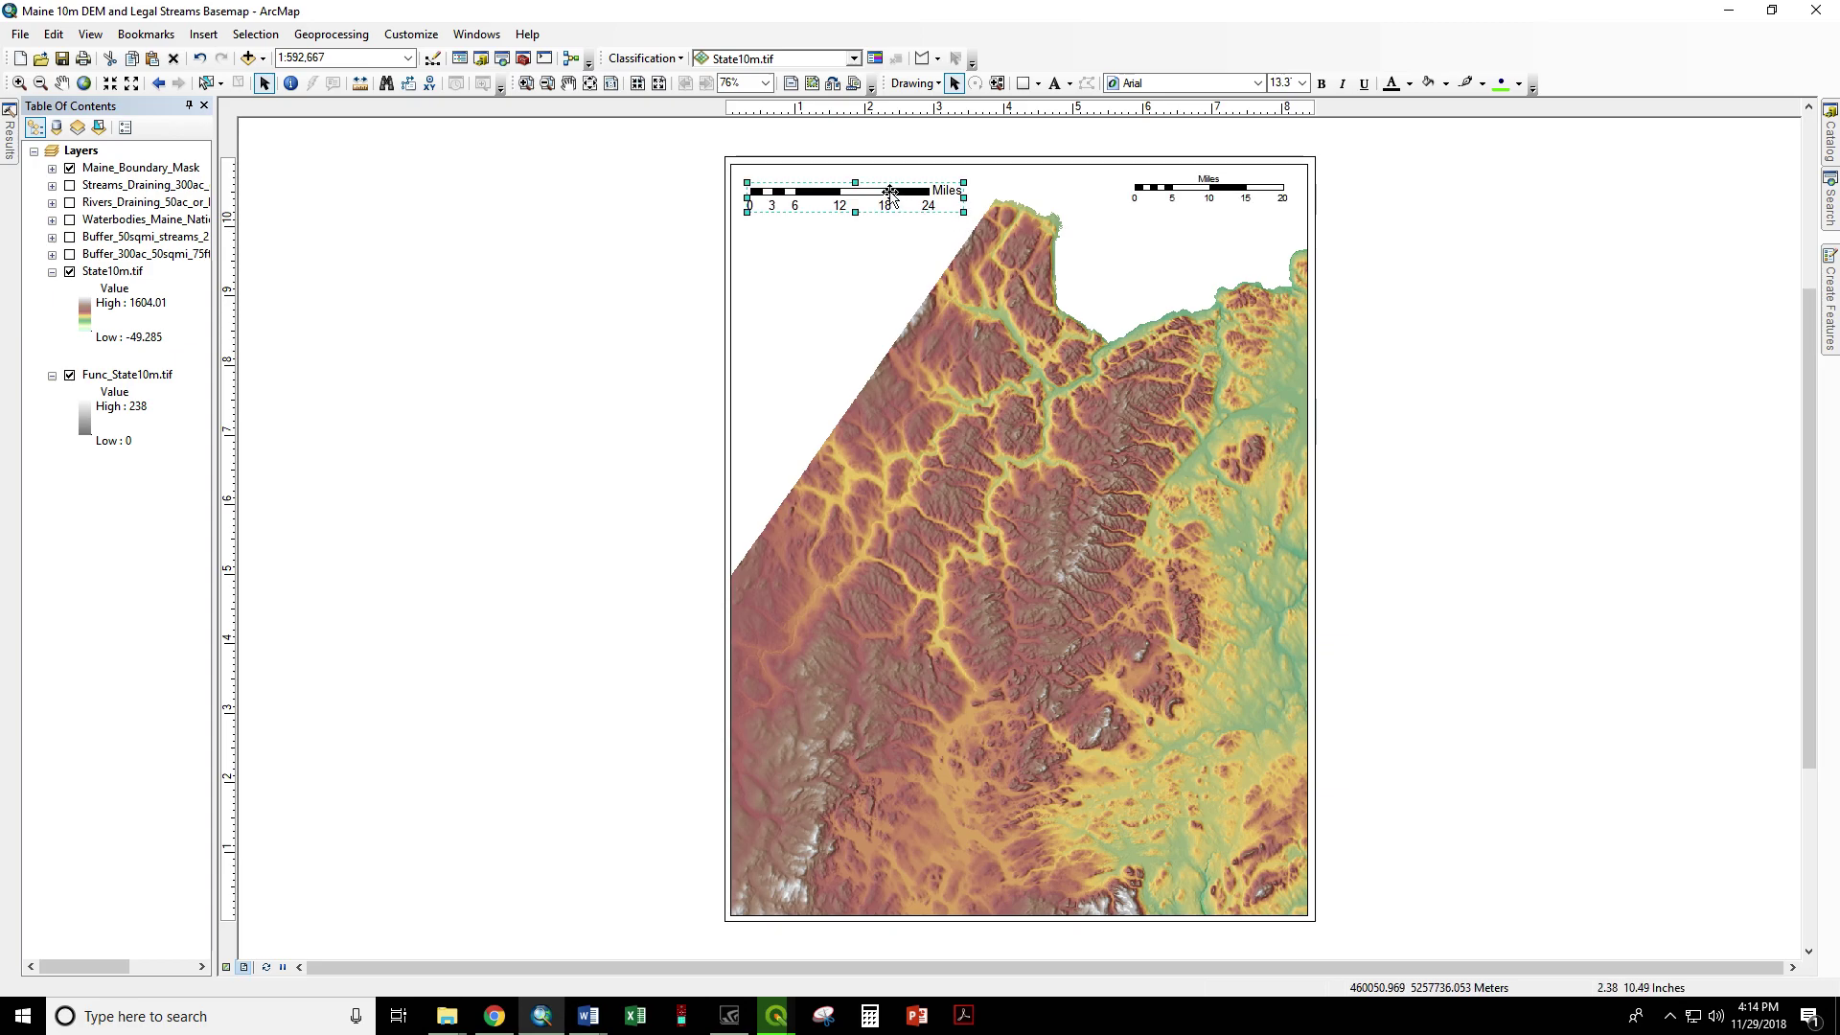
click(891, 193)
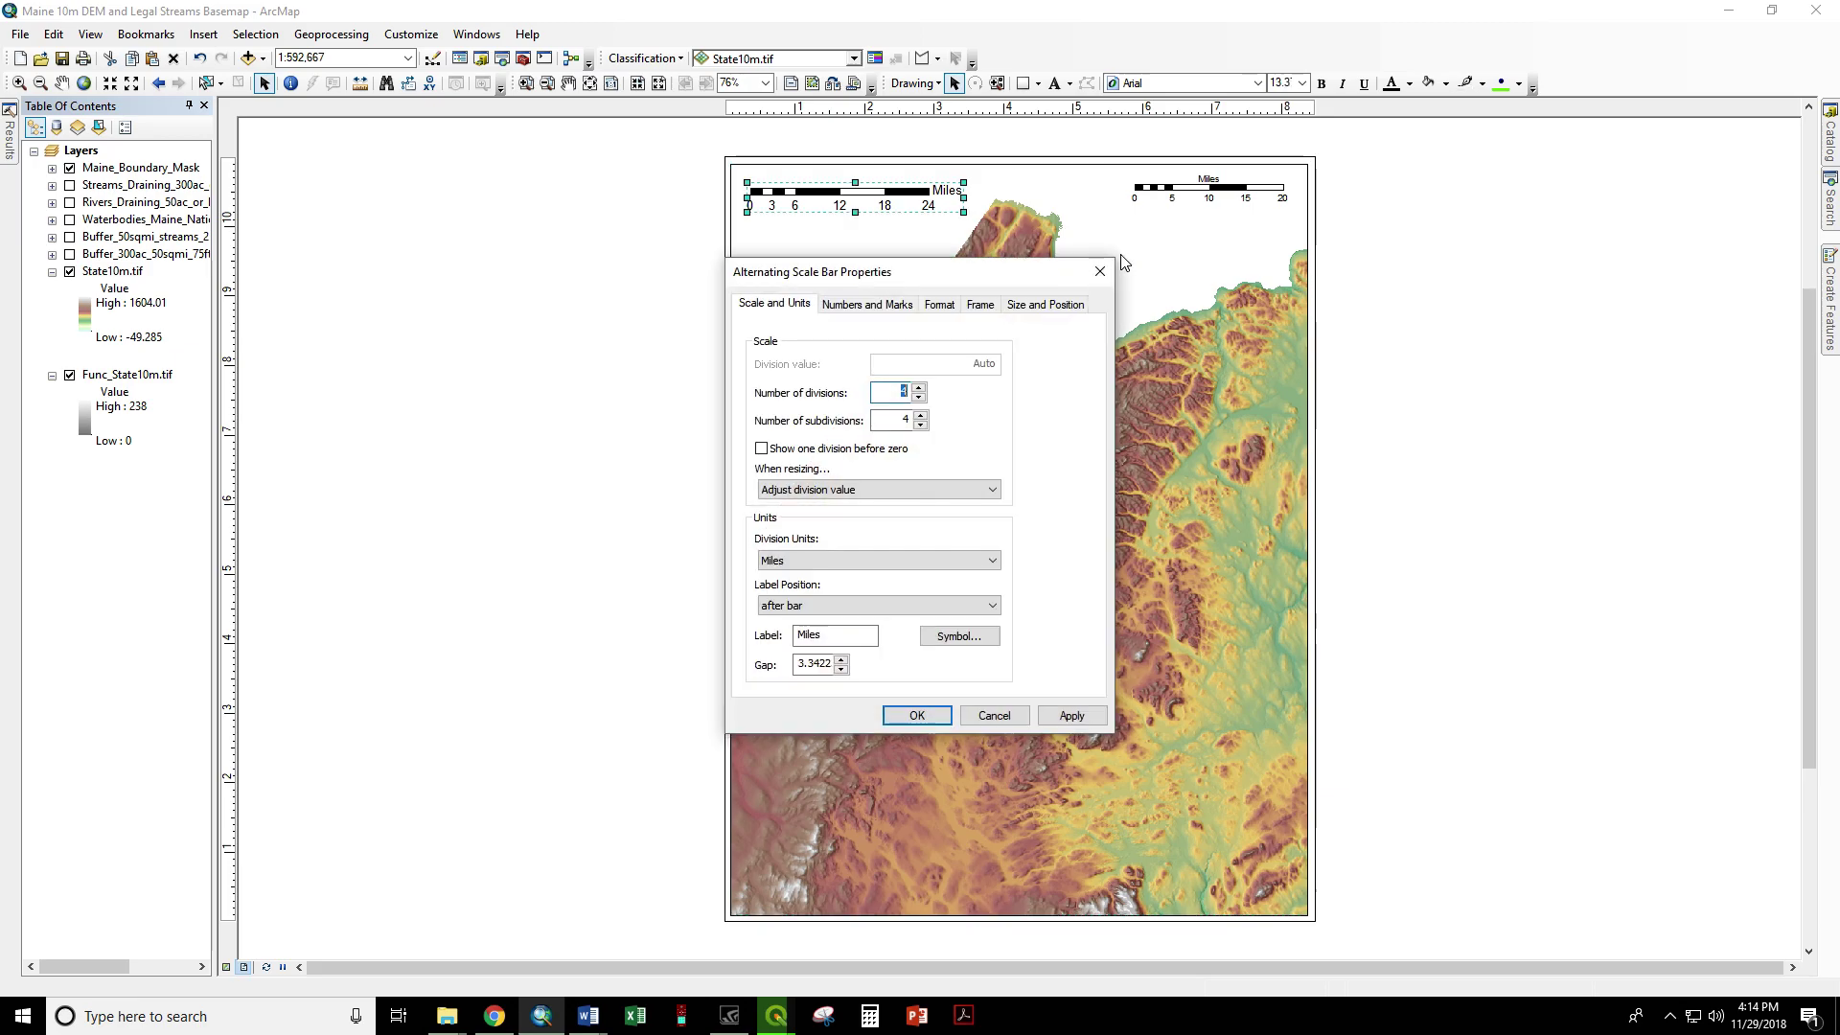
Step: Set resizing to Adjust width, division value to 5 miles and subdivisions to 5
drag(1006, 272, 1155, 271)
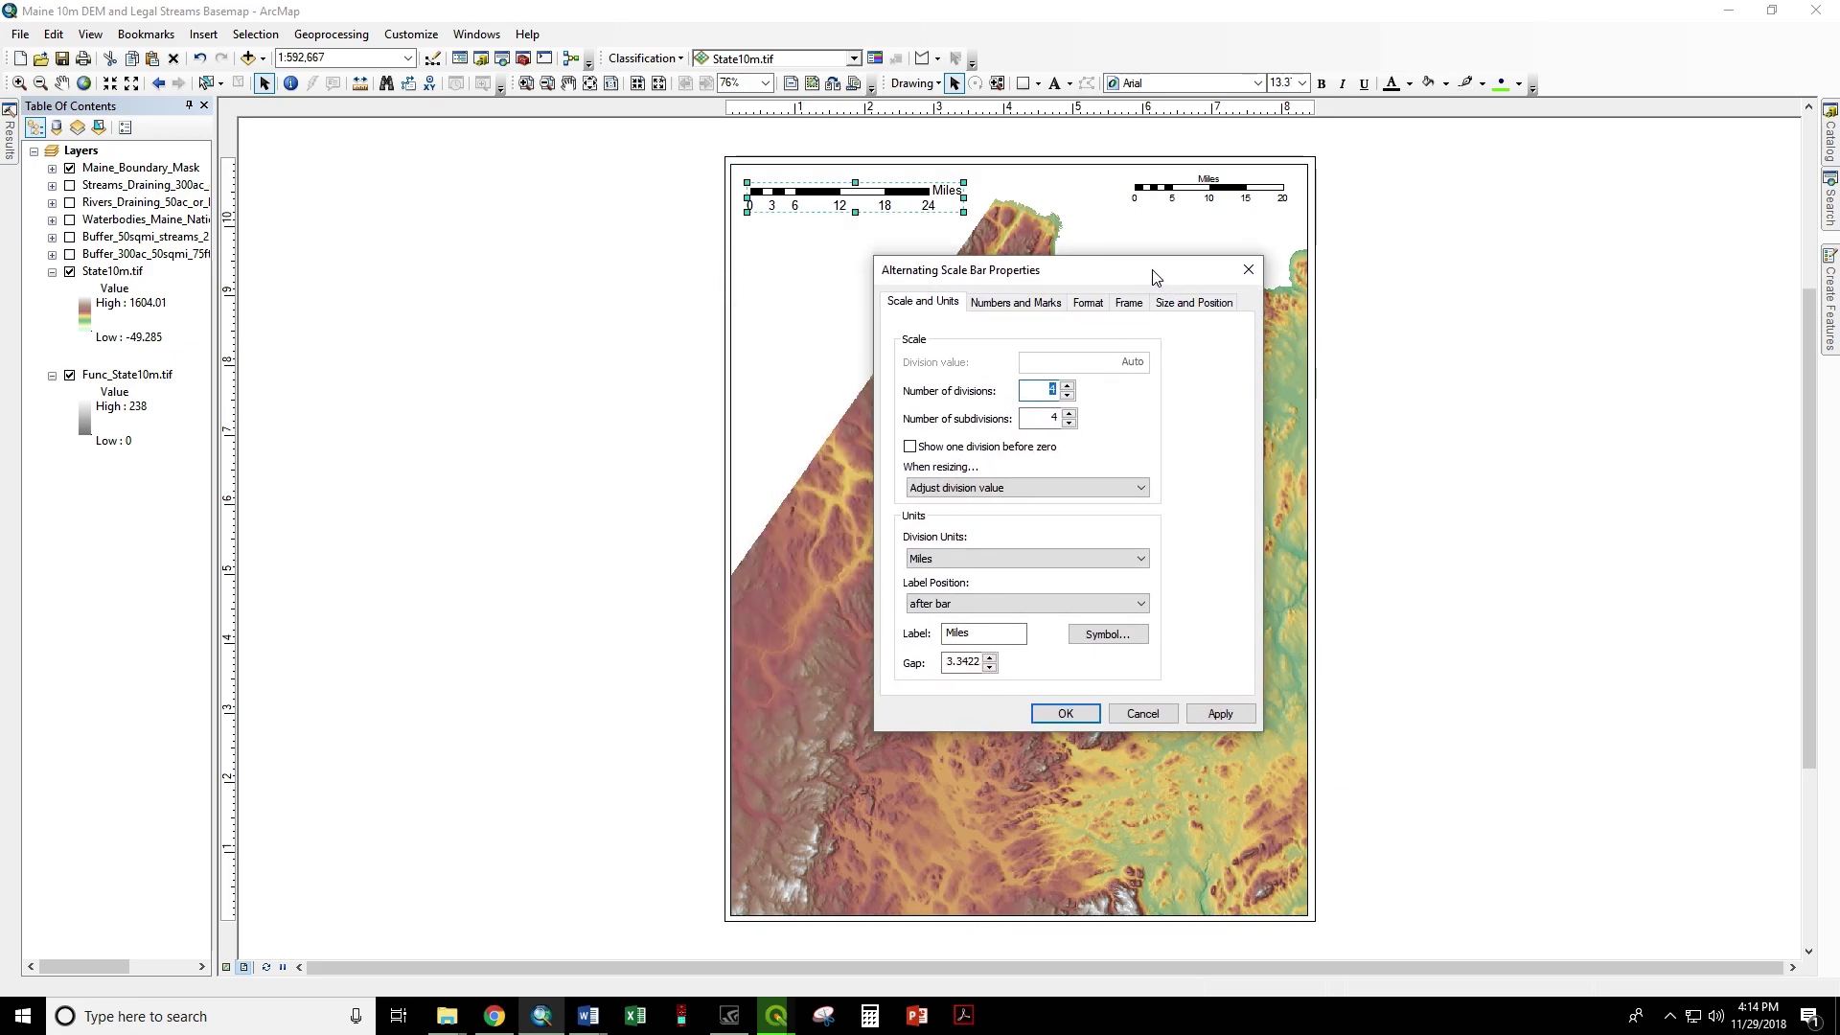
click(1009, 489)
click(1006, 505)
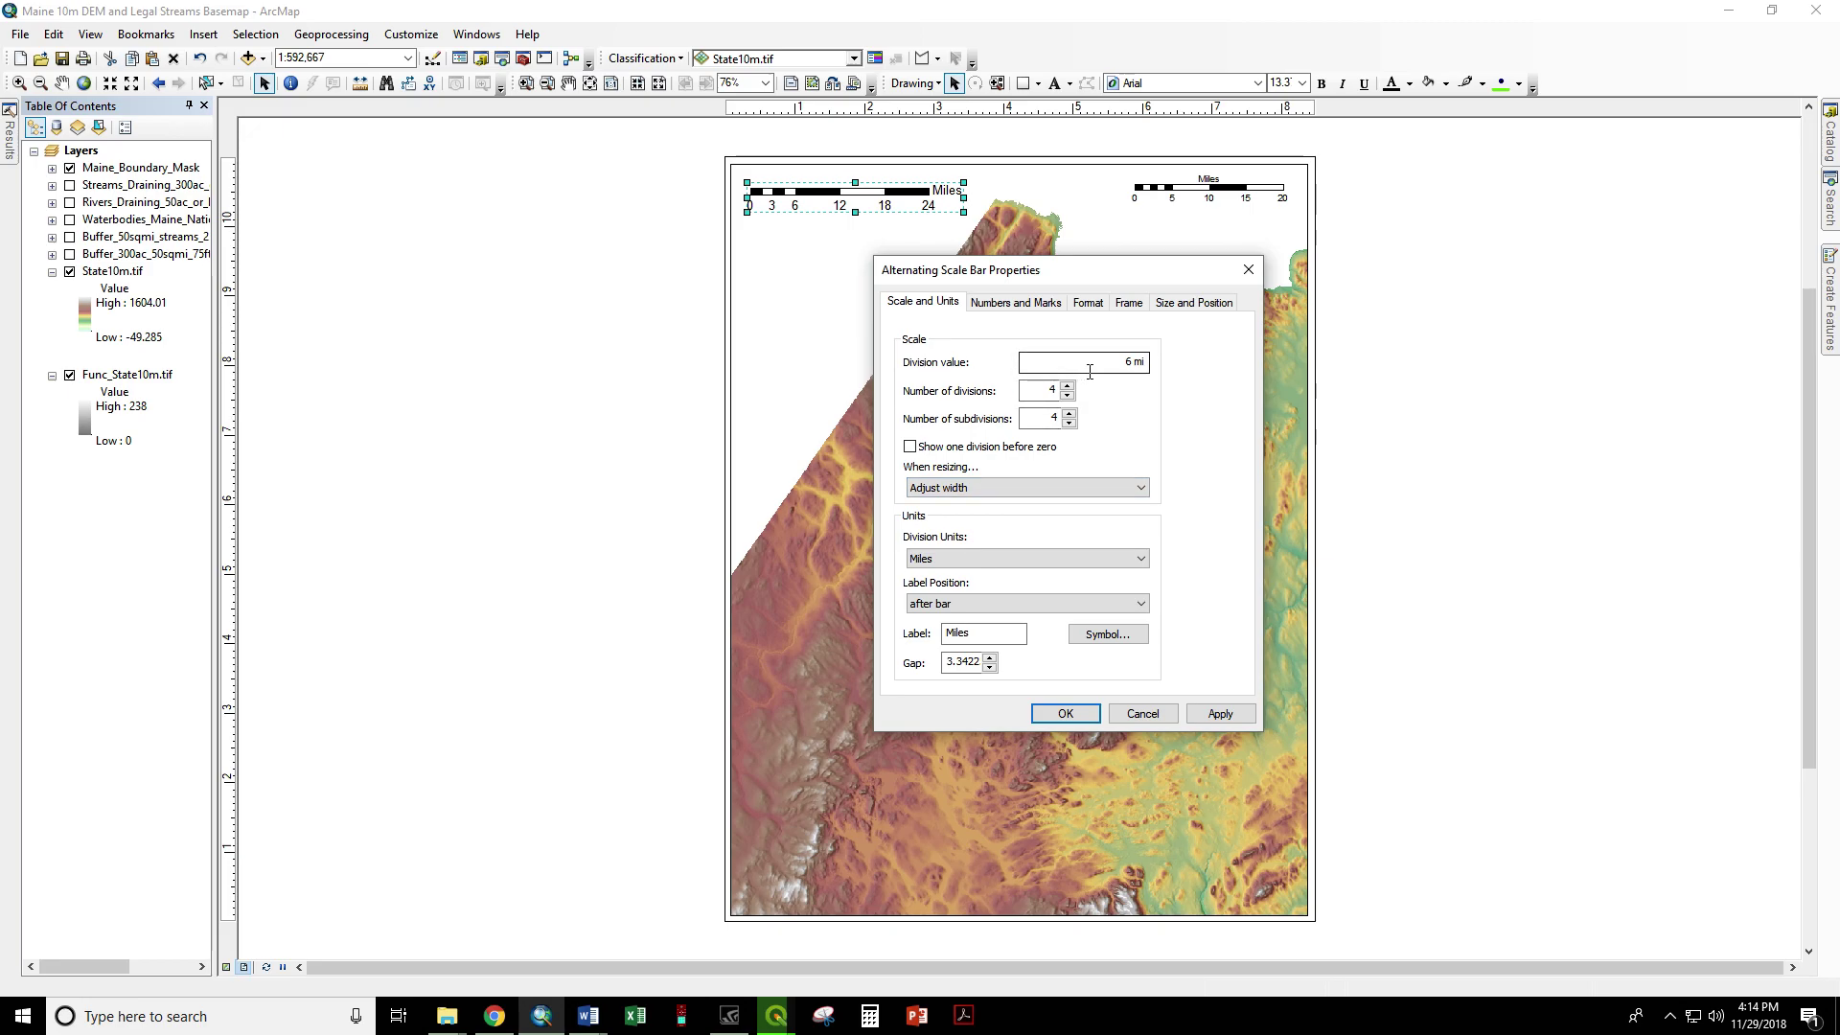
click(1128, 365)
text(5)
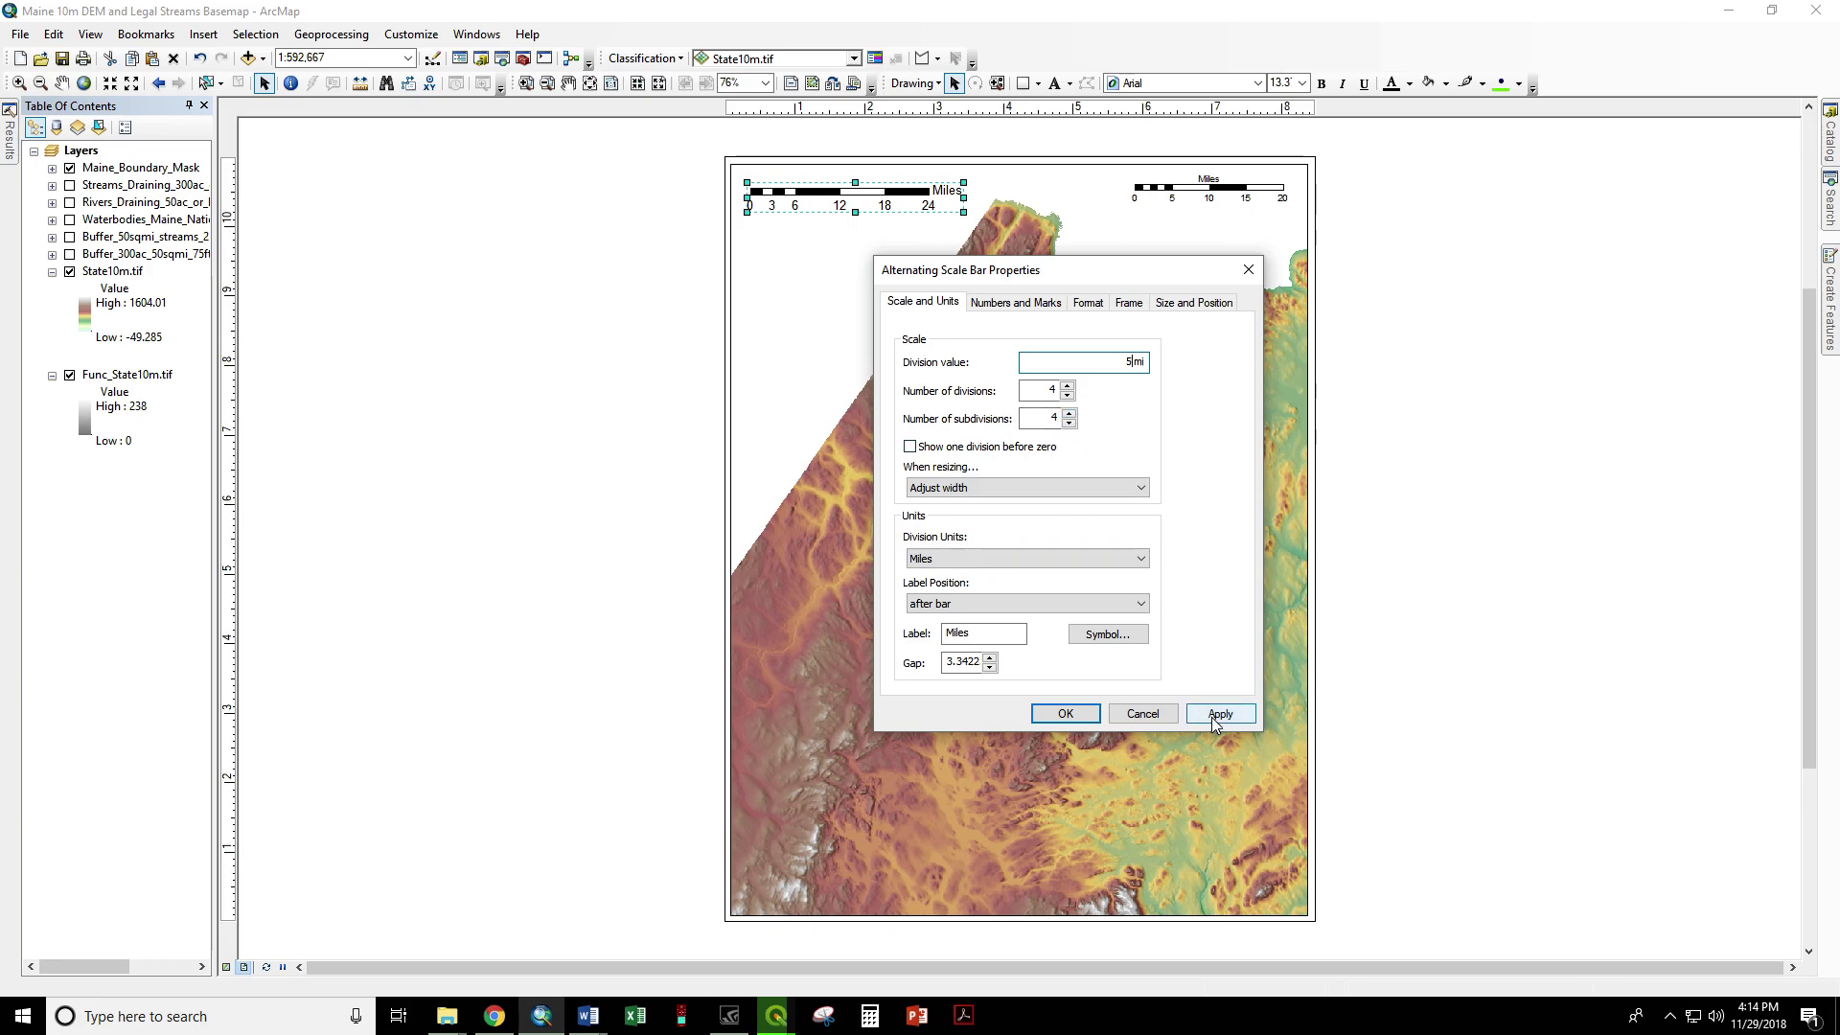
click(1218, 714)
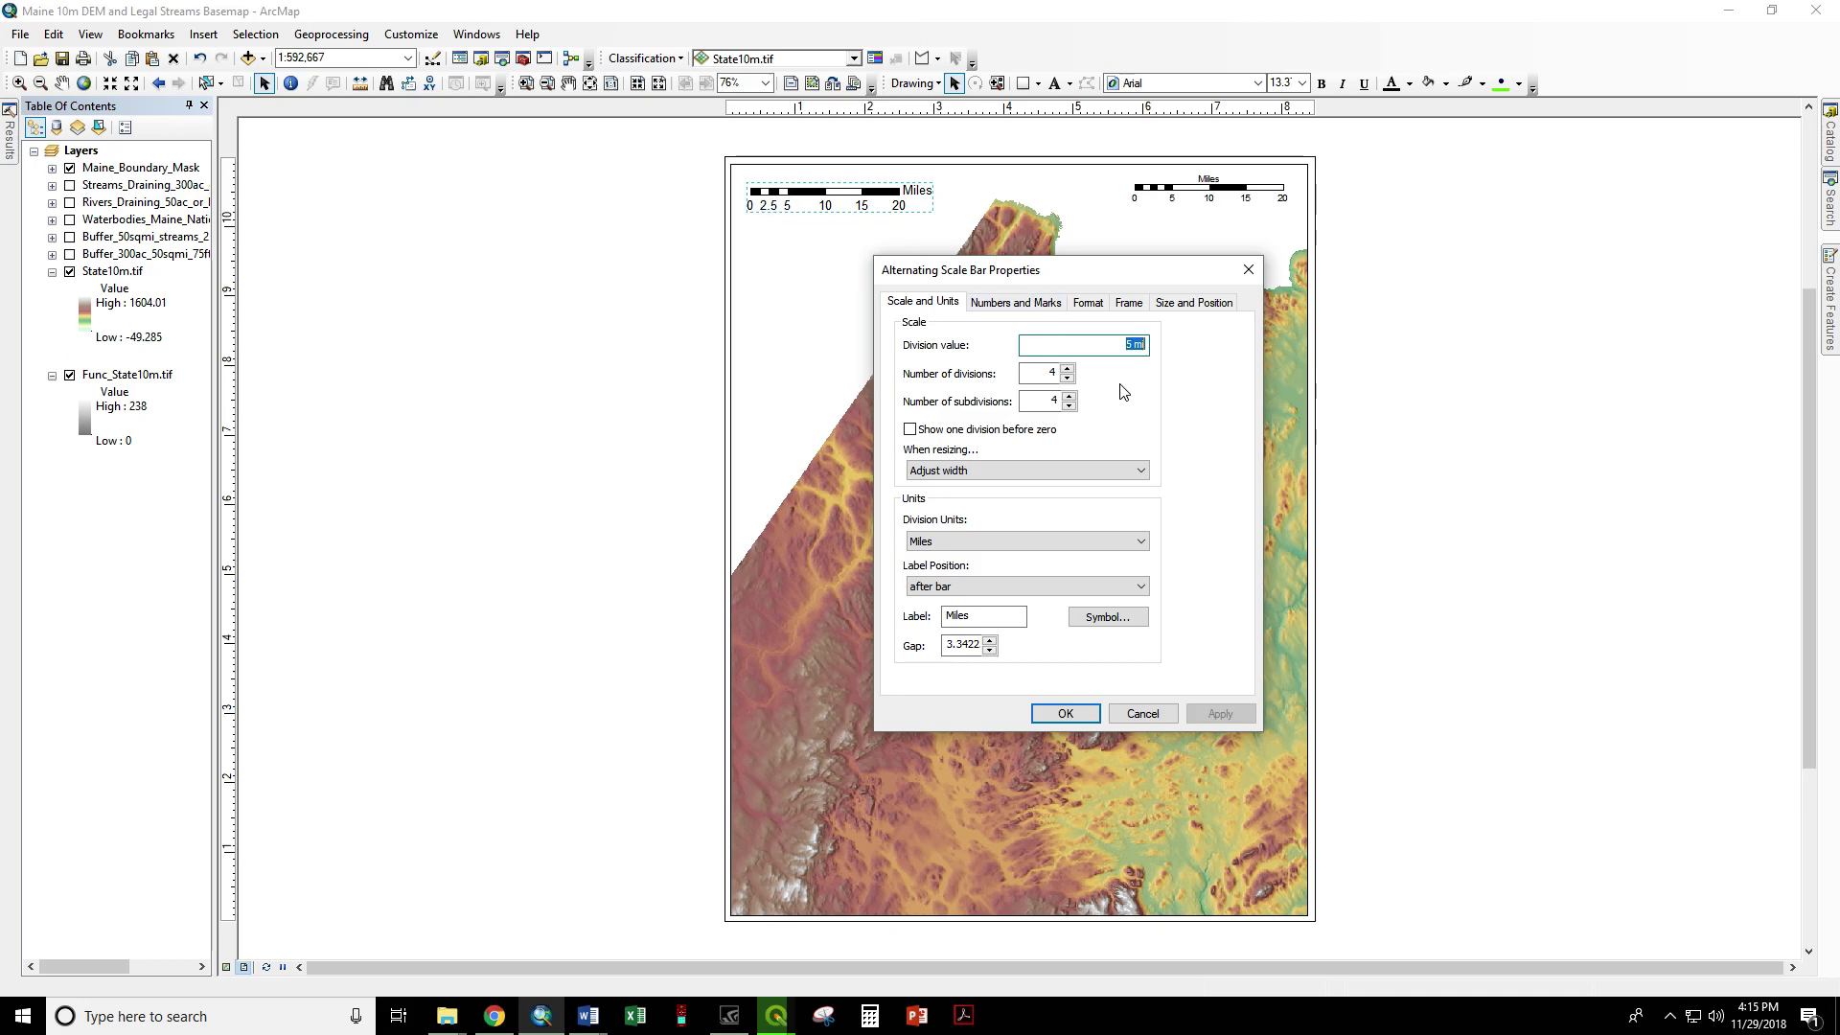
click(1069, 397)
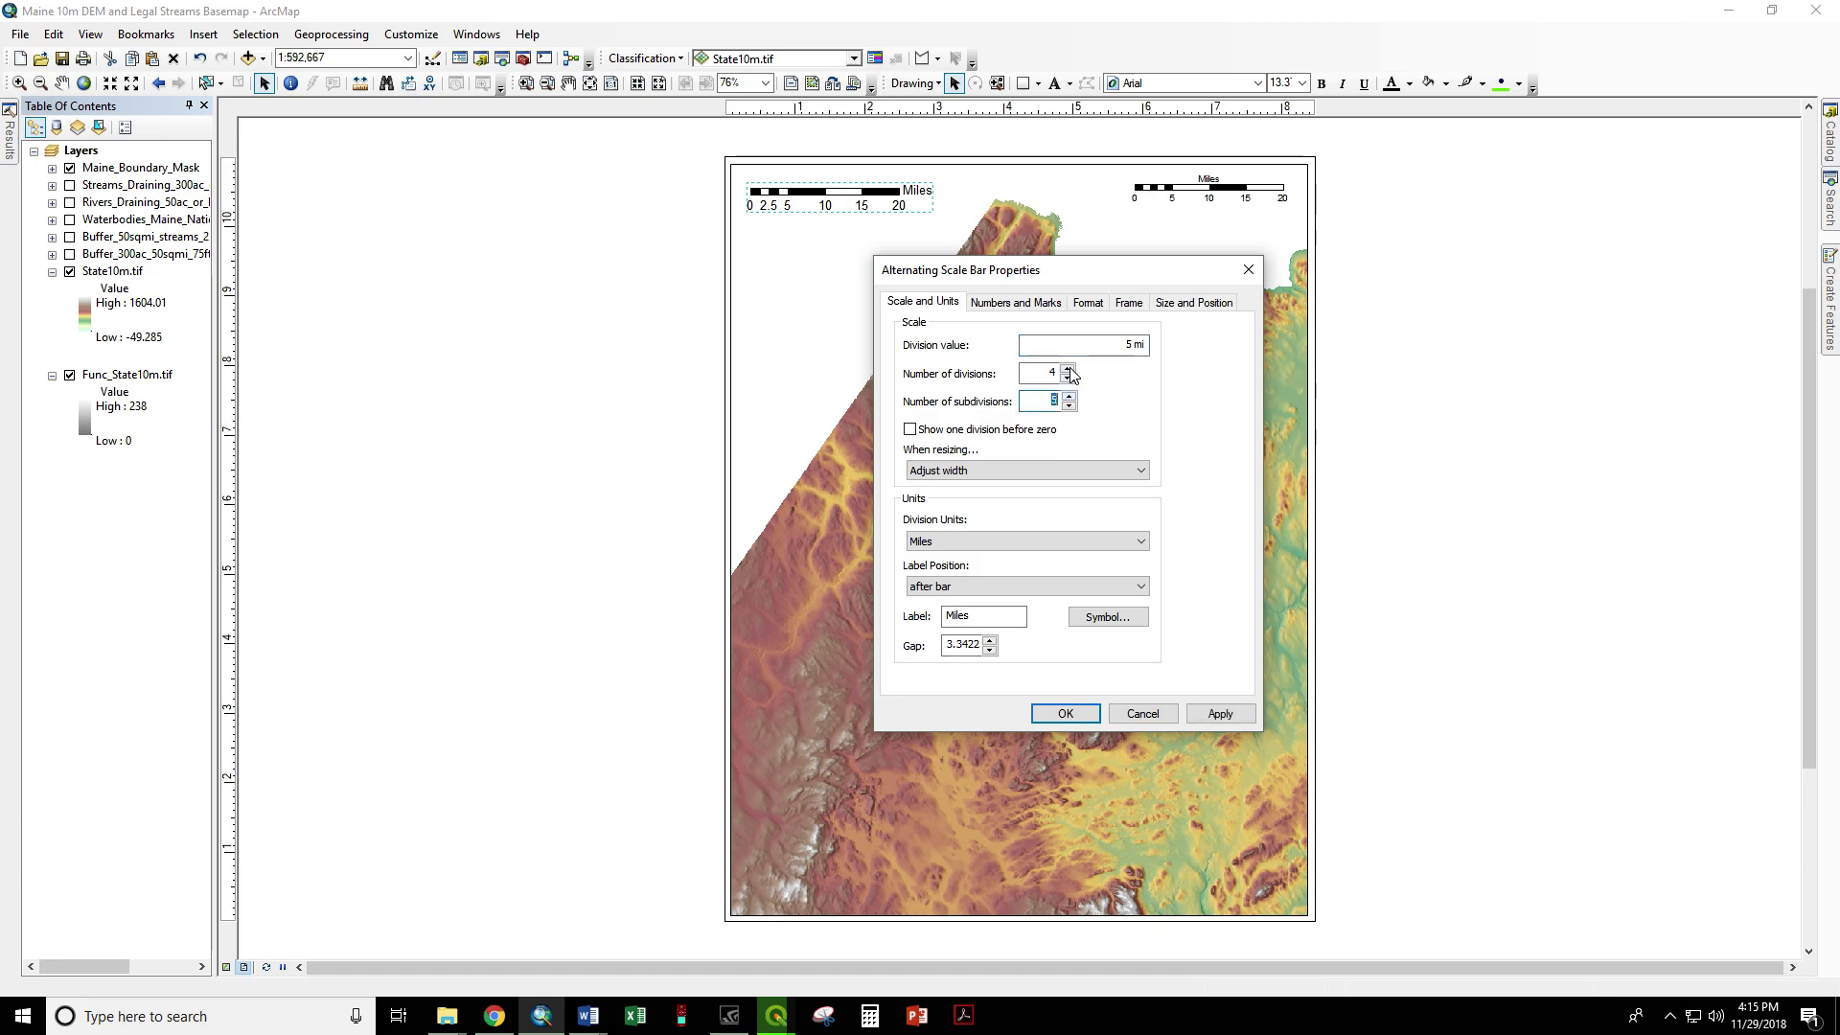
click(1217, 714)
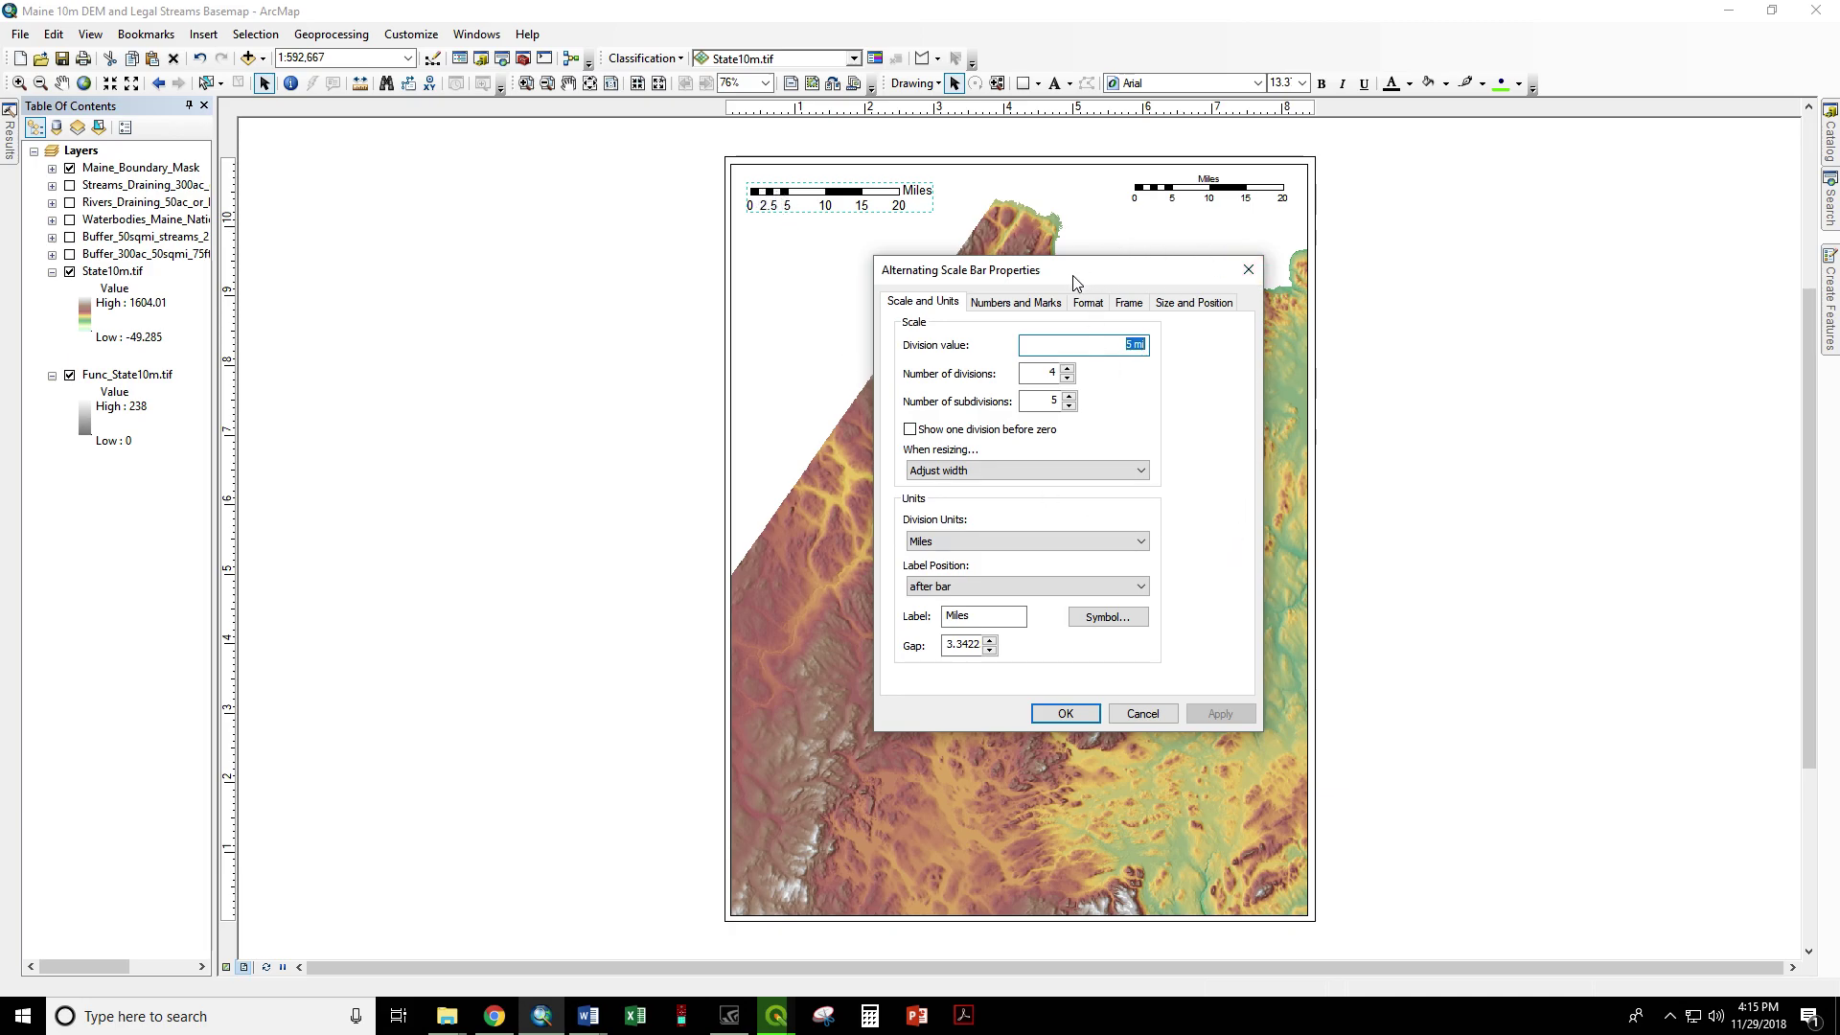
Step: Set the number label frequency to divisions only, giving labels 0, 5, 10, 15, 20
click(996, 304)
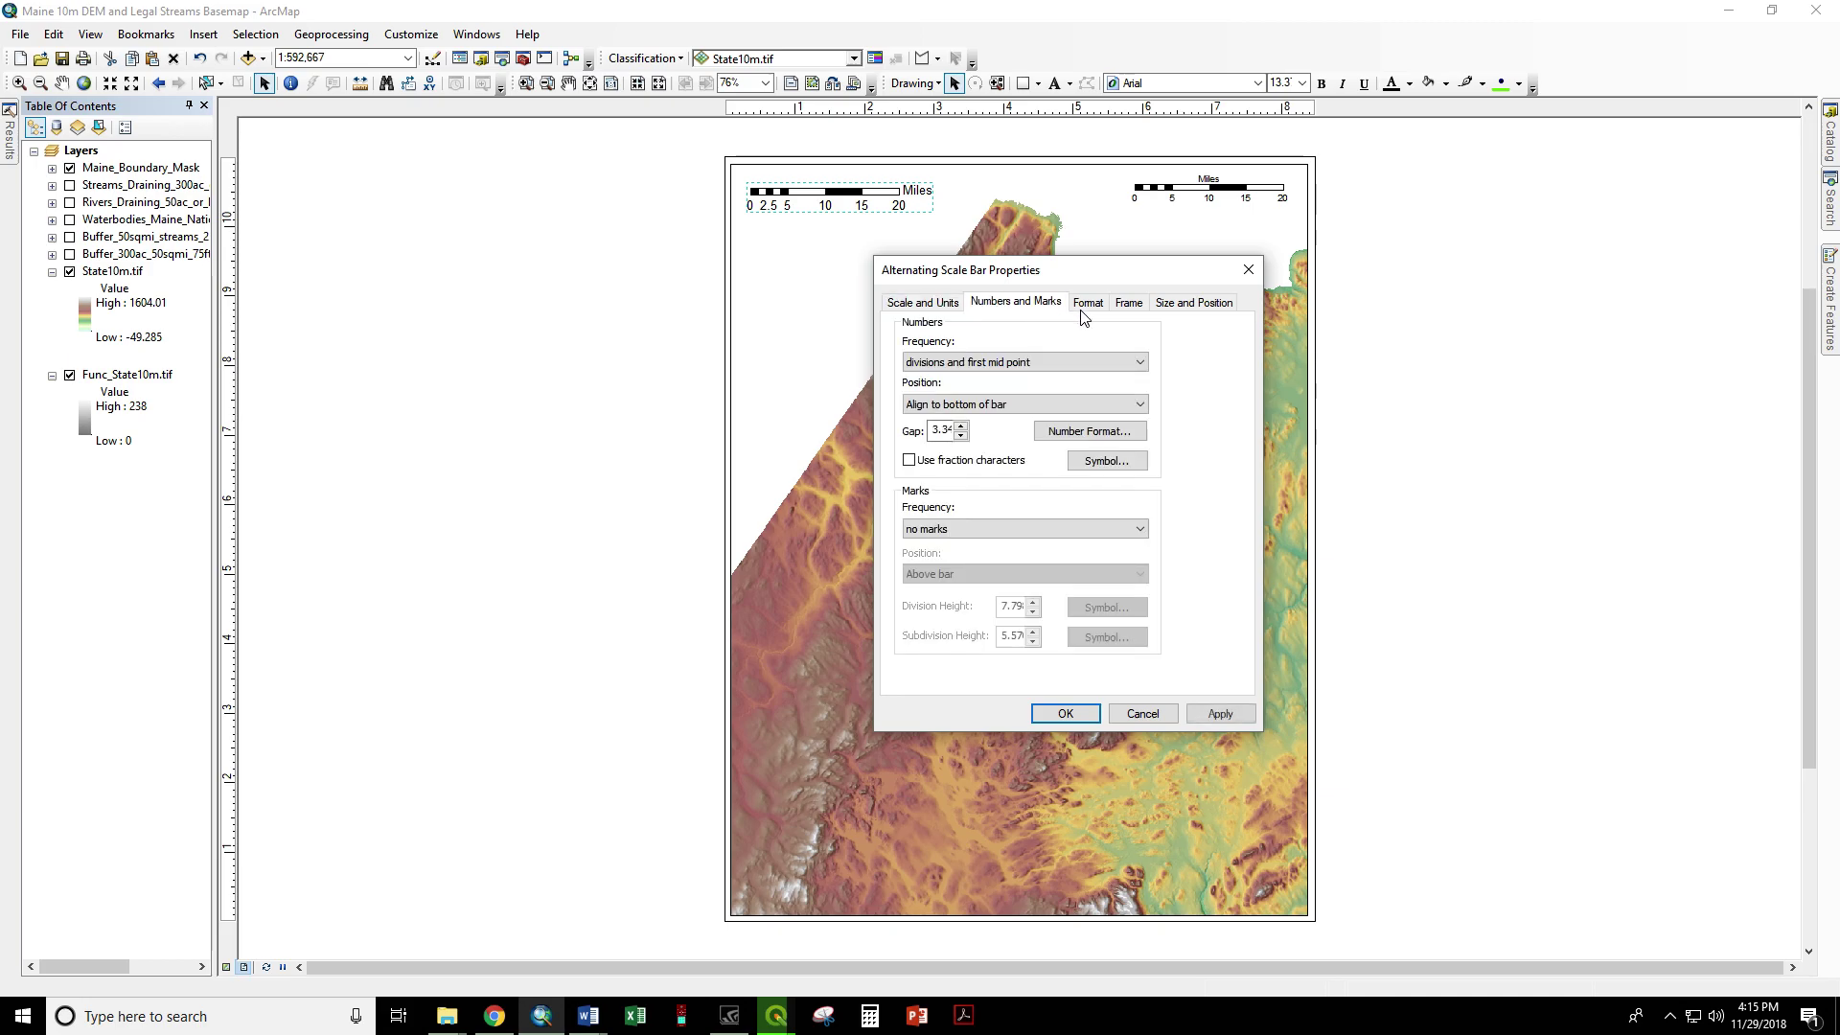
click(951, 364)
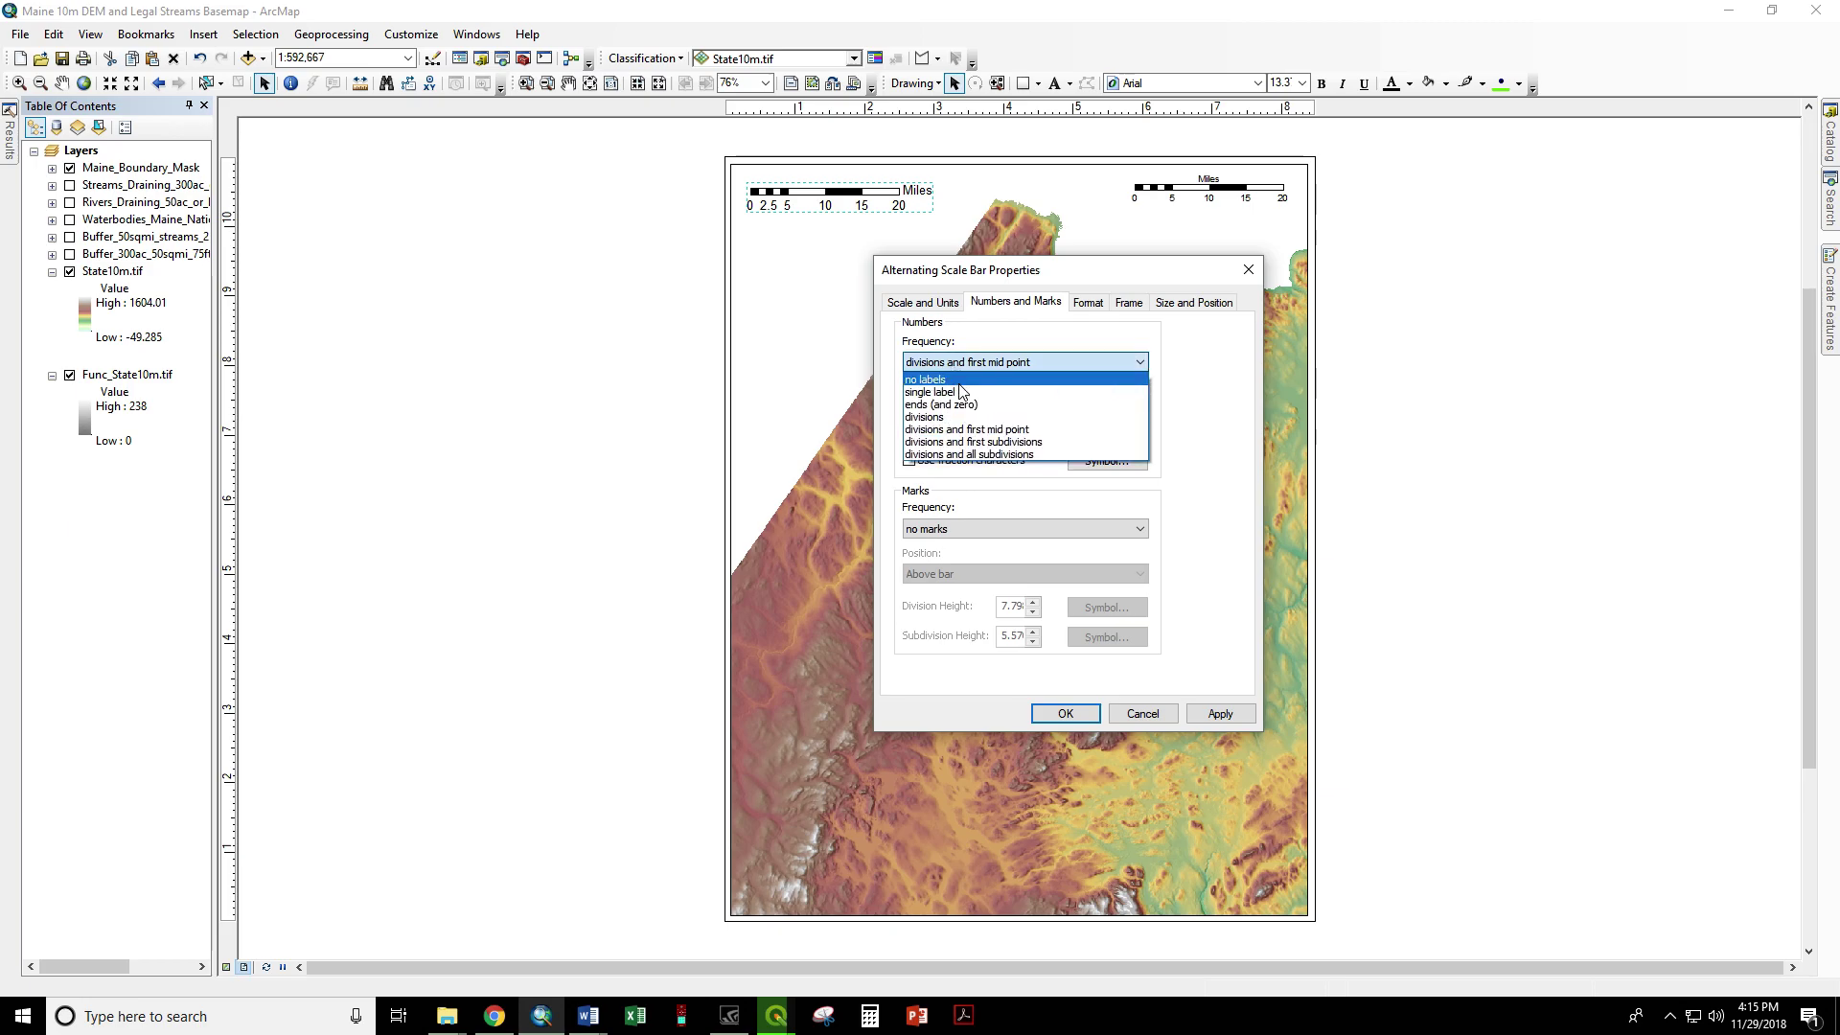
click(1023, 443)
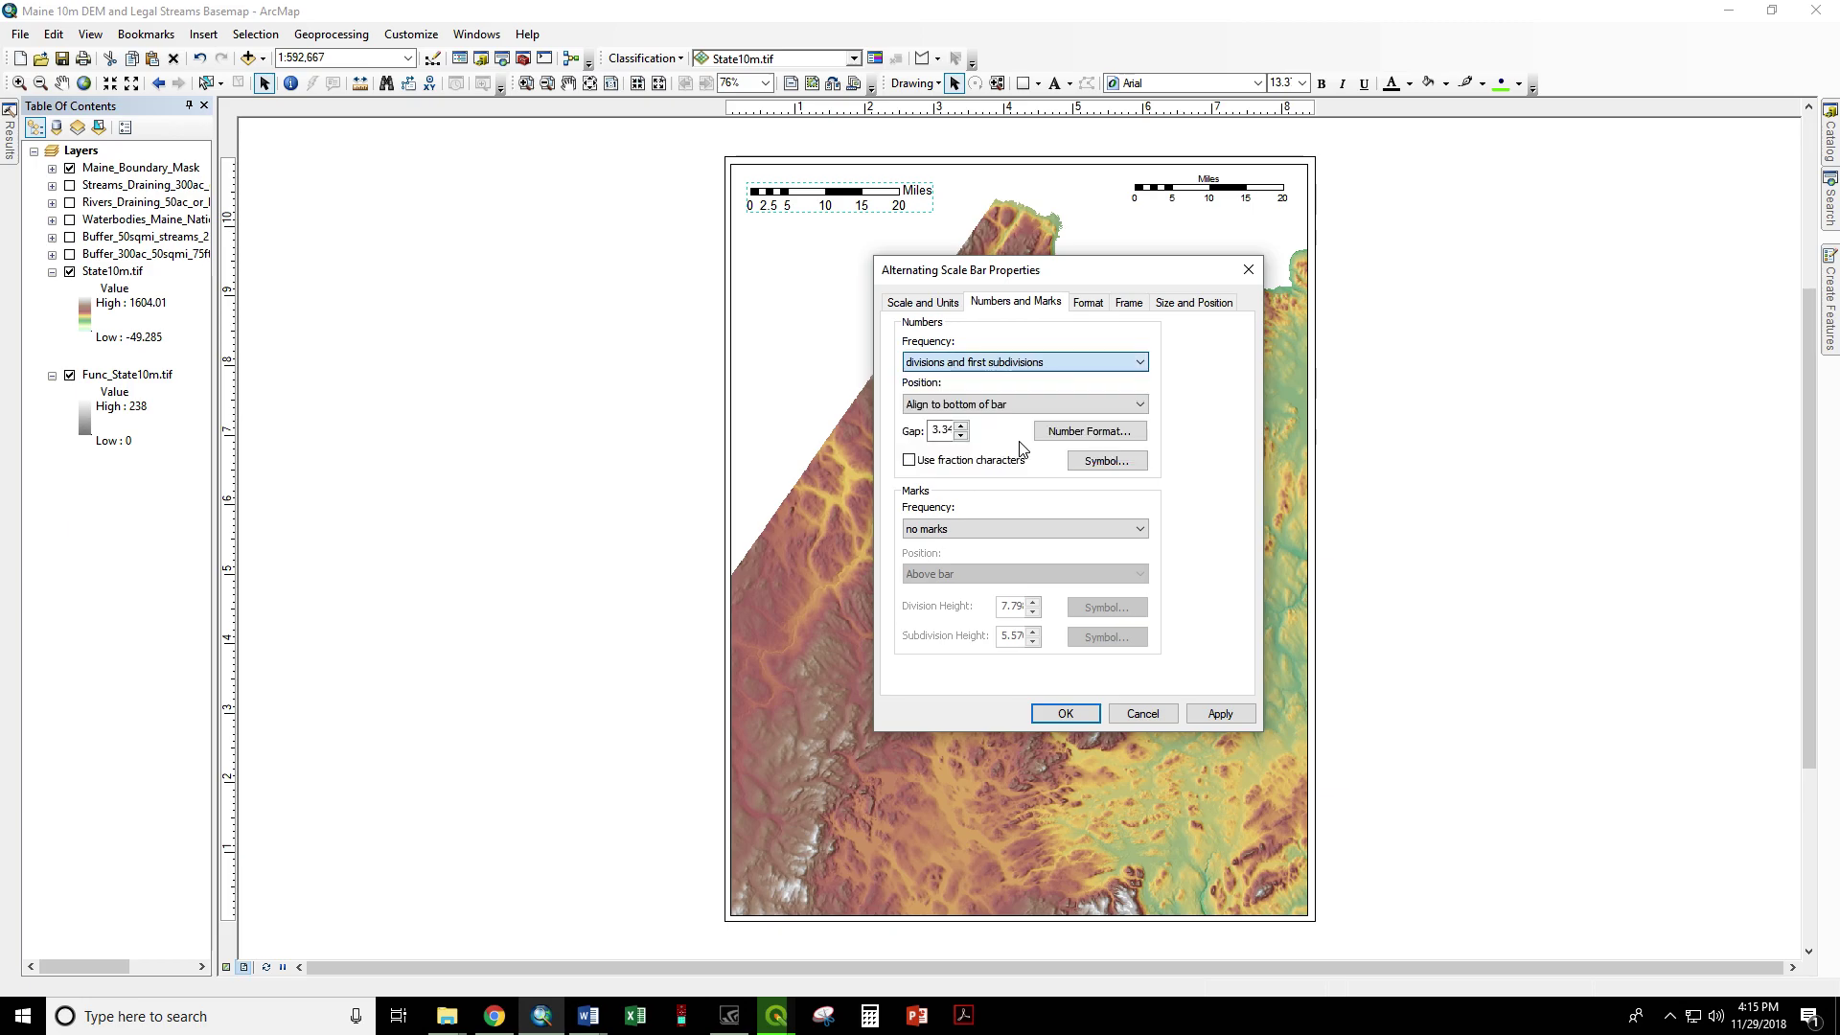
click(1230, 714)
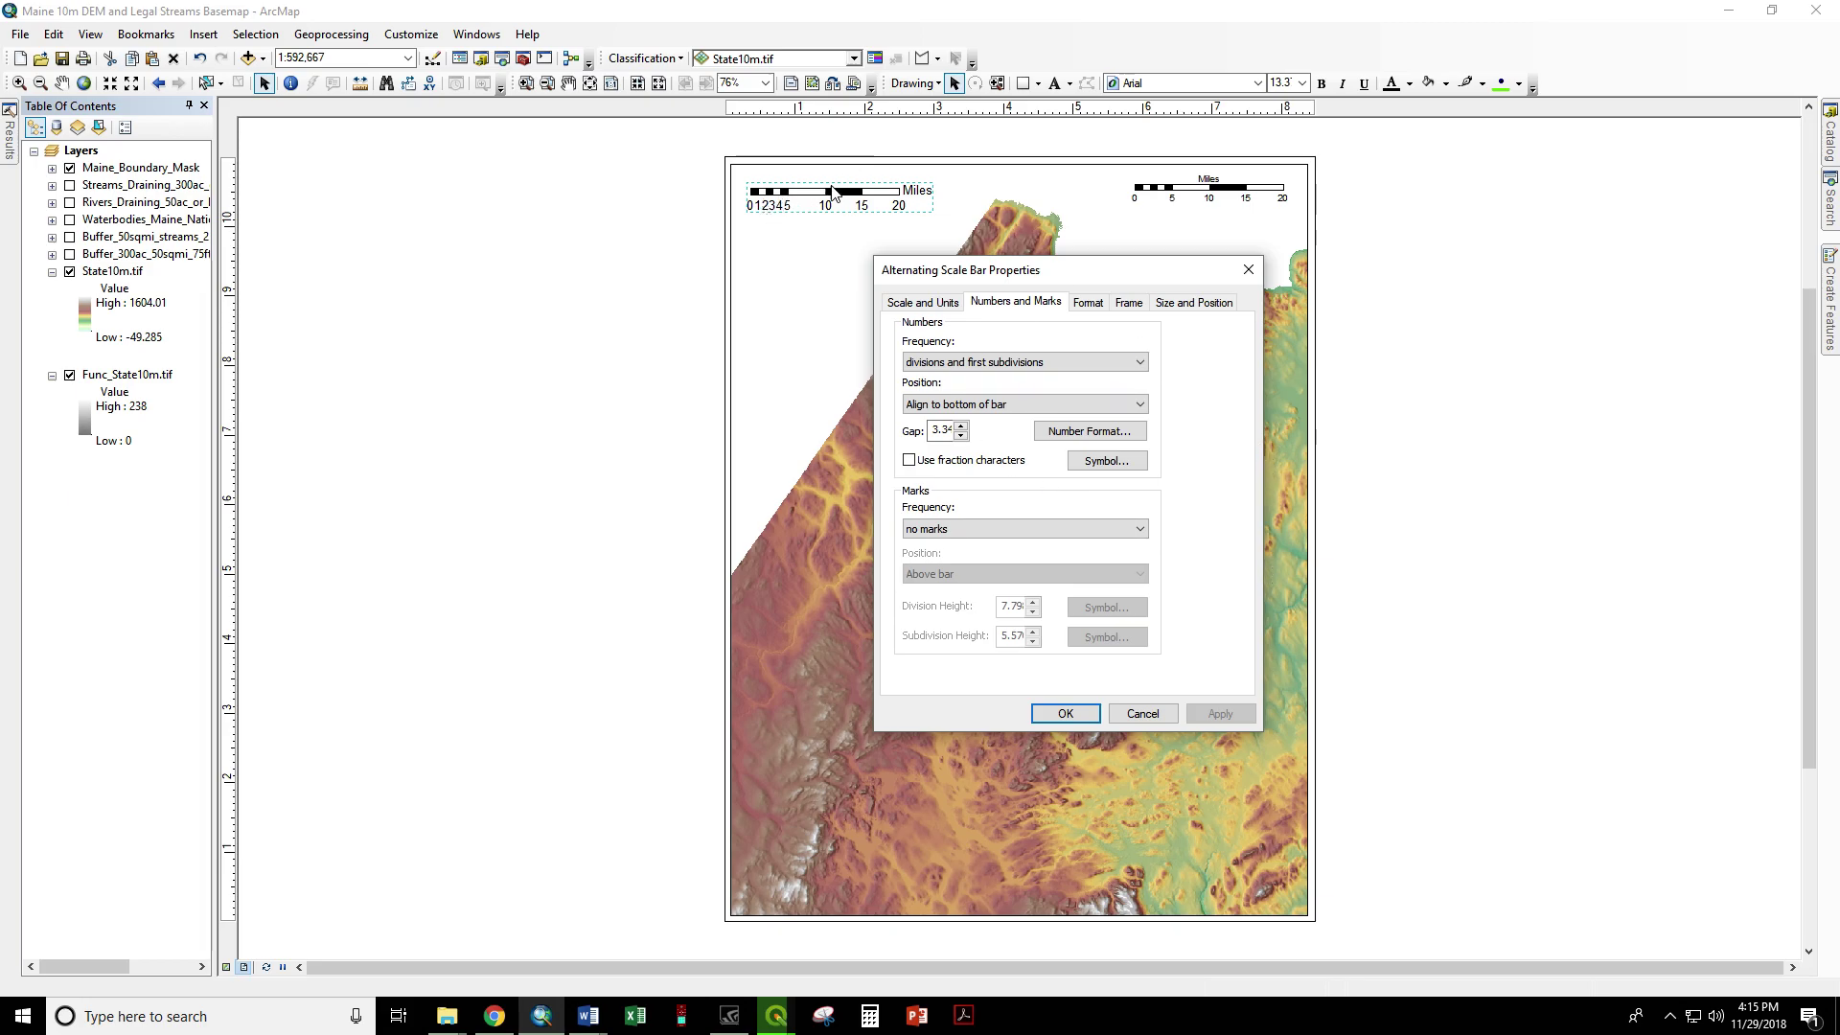
click(987, 365)
click(987, 422)
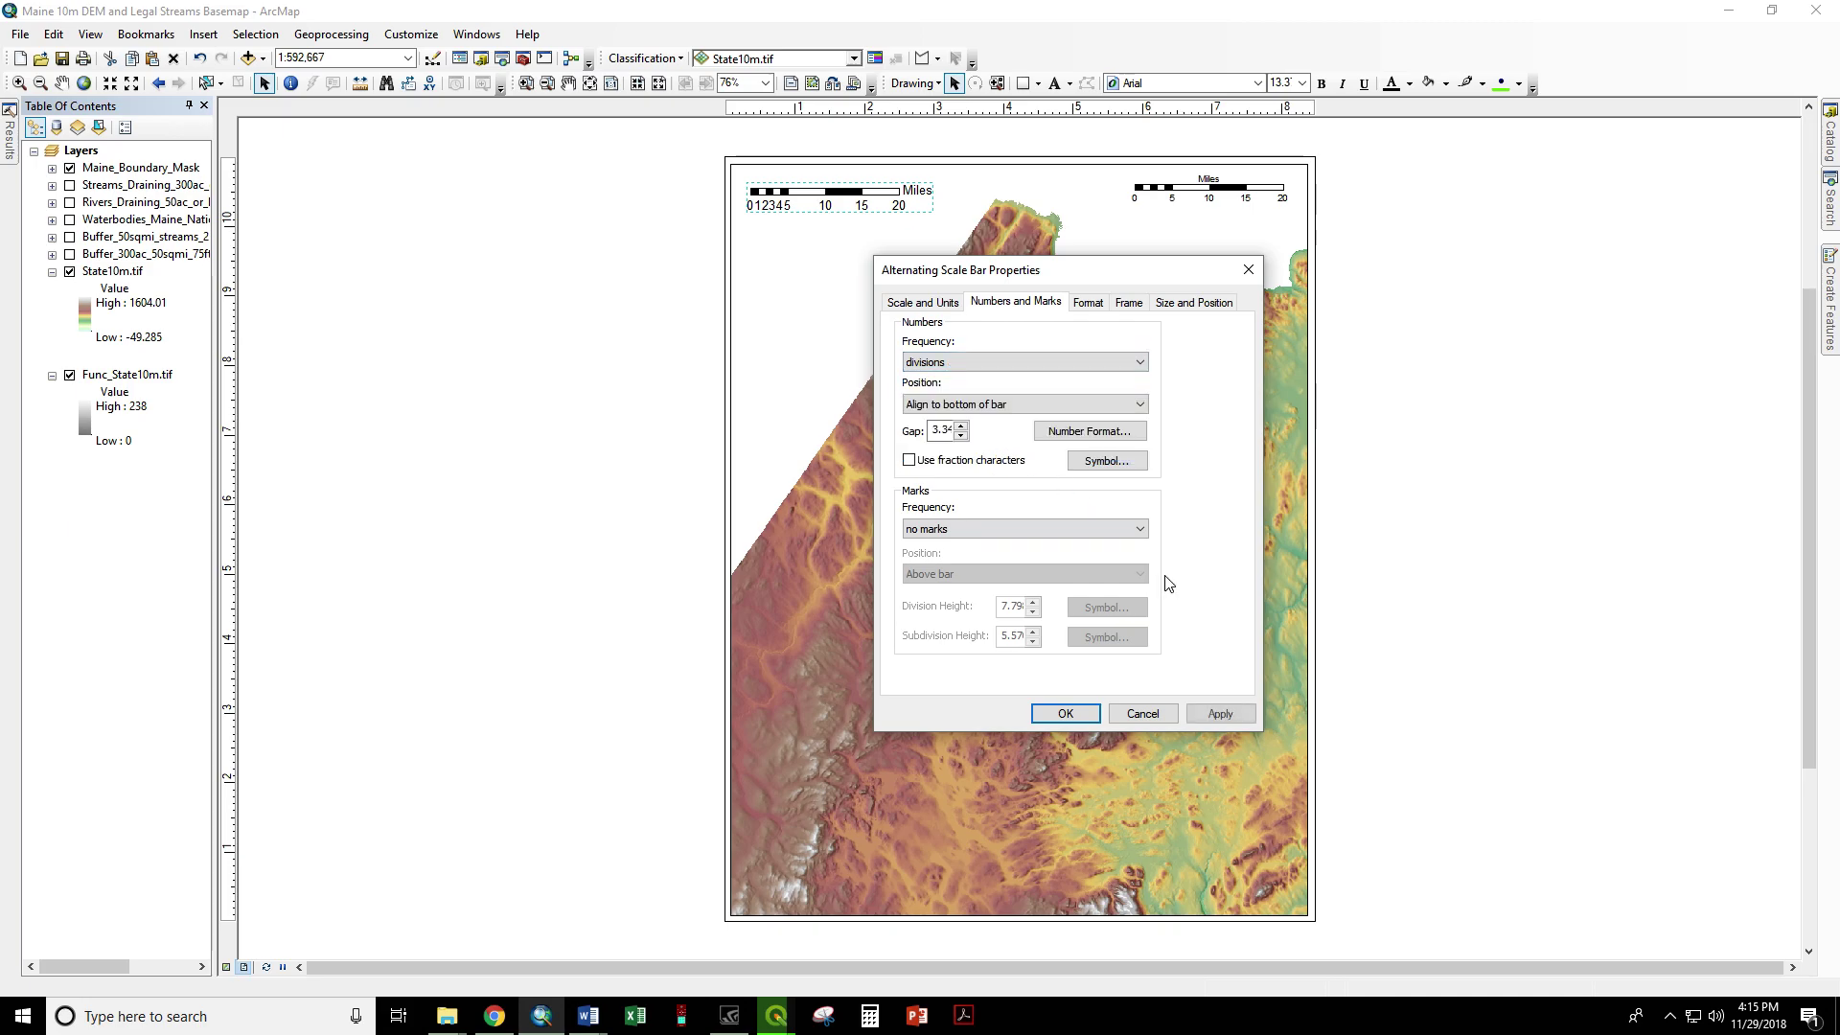
click(1219, 714)
Step: On Scale and Units, set the Miles label position to above center
click(913, 302)
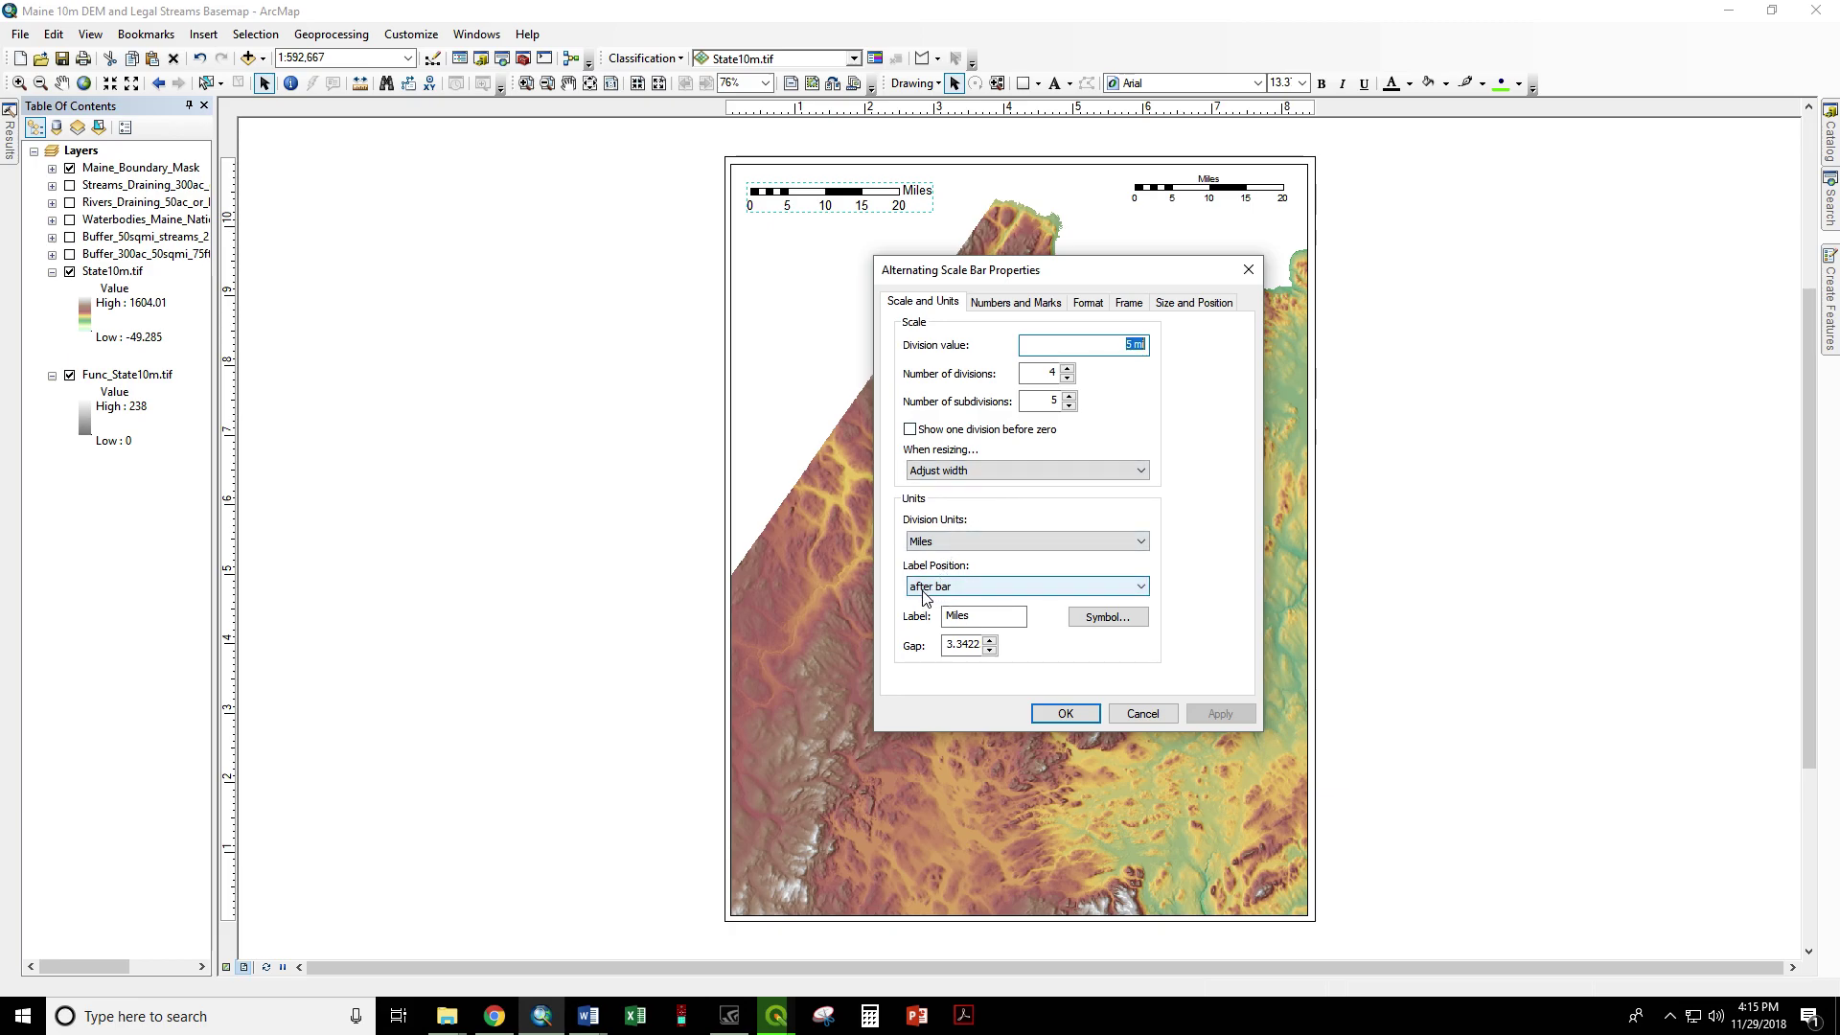
click(985, 585)
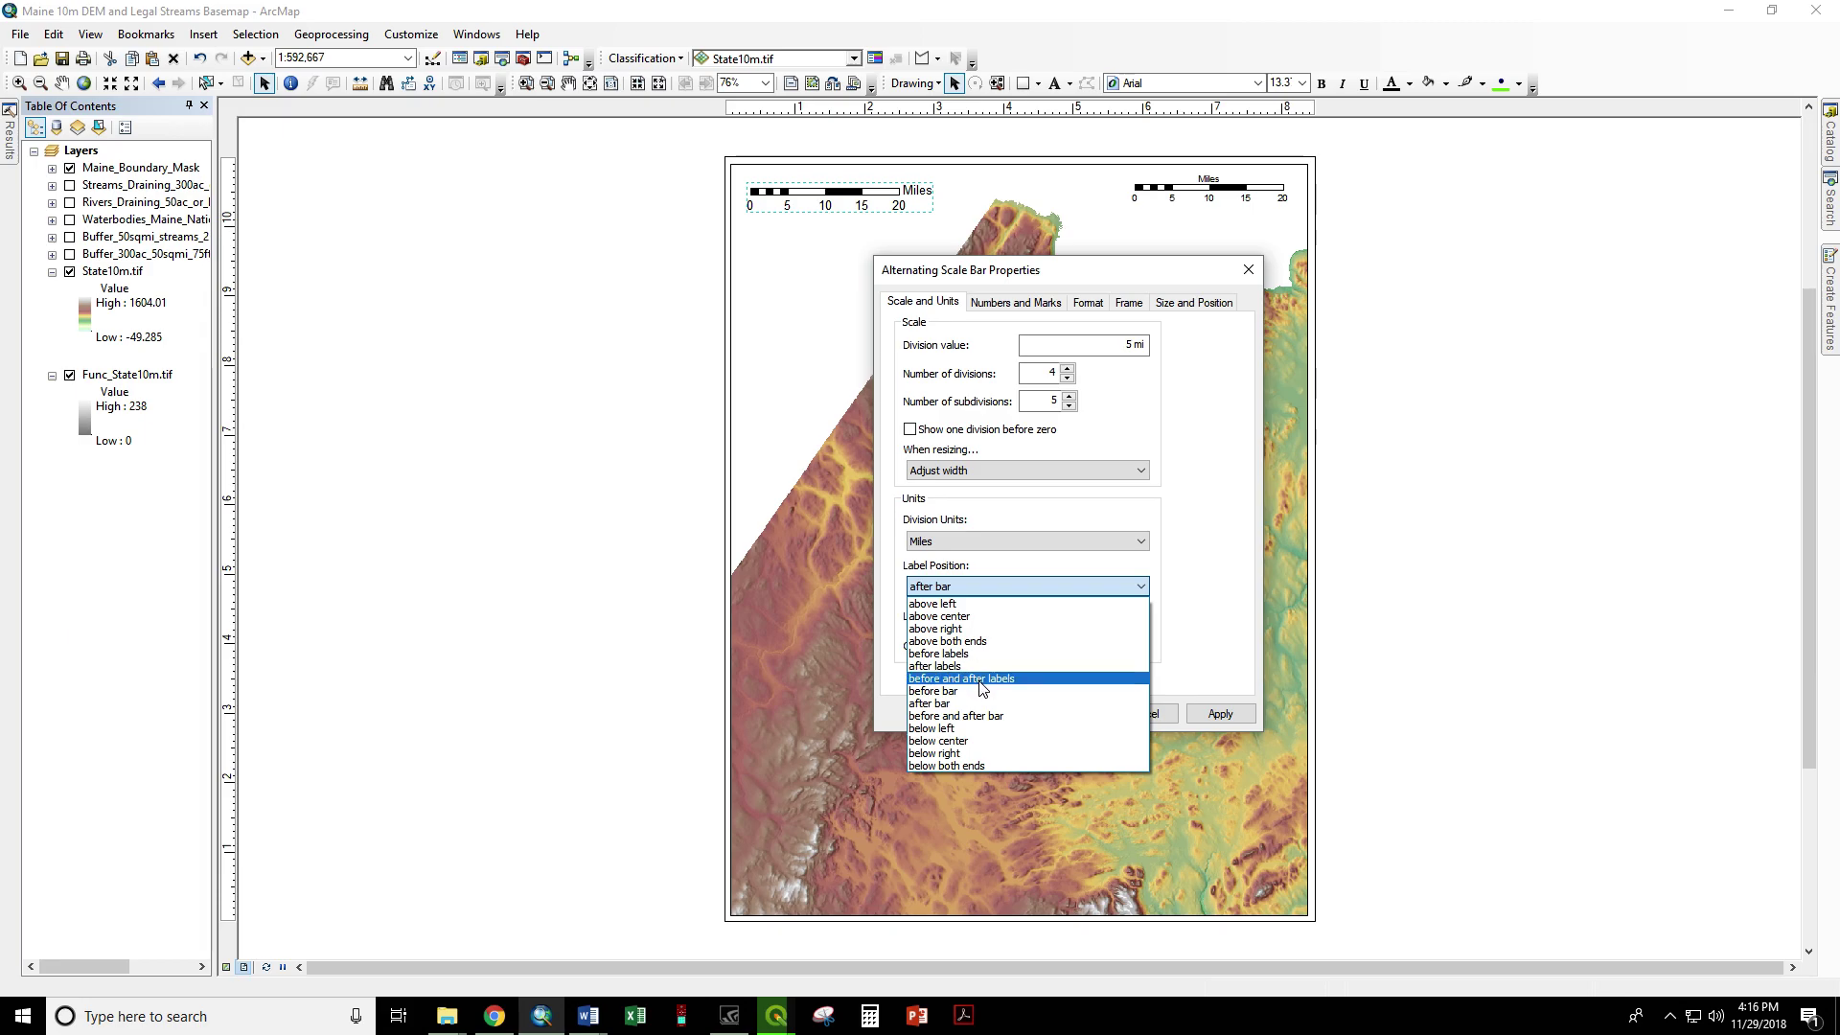
click(963, 616)
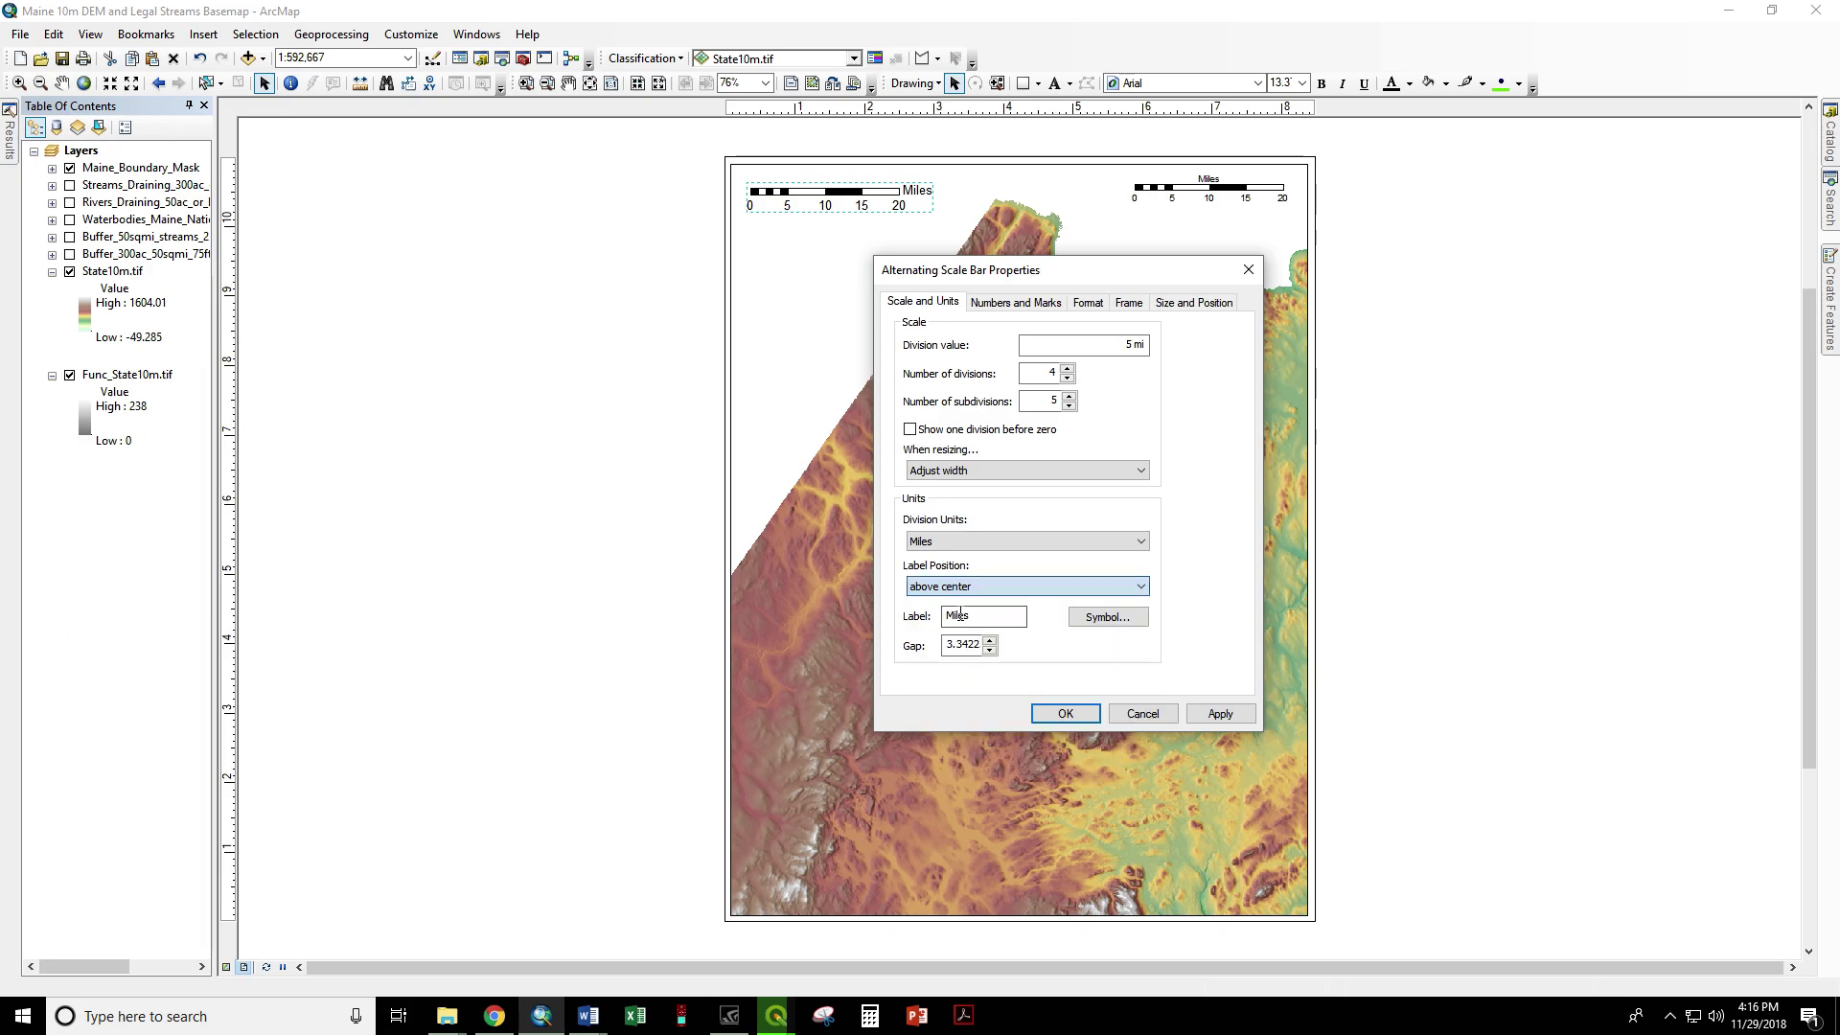
Step: Confirm the scale bar properties and nudge the bar into the top-left corner
click(1064, 713)
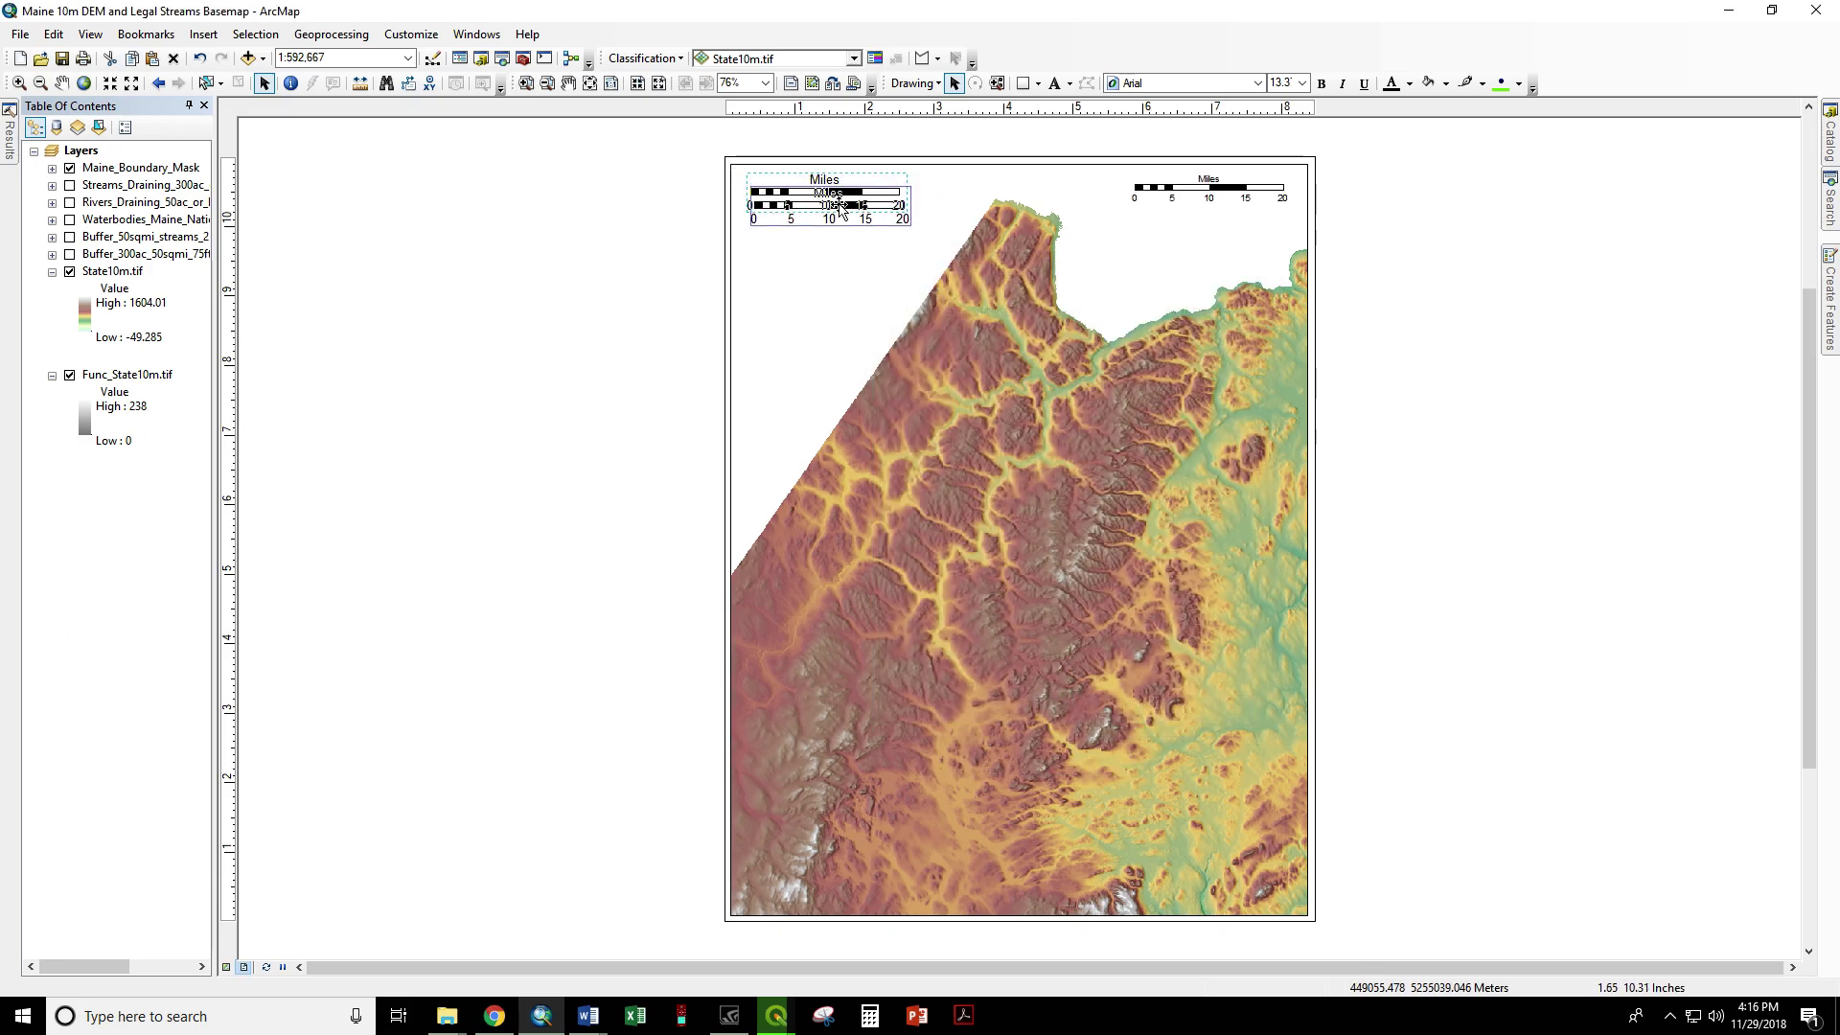
drag(840, 206, 840, 206)
click(649, 290)
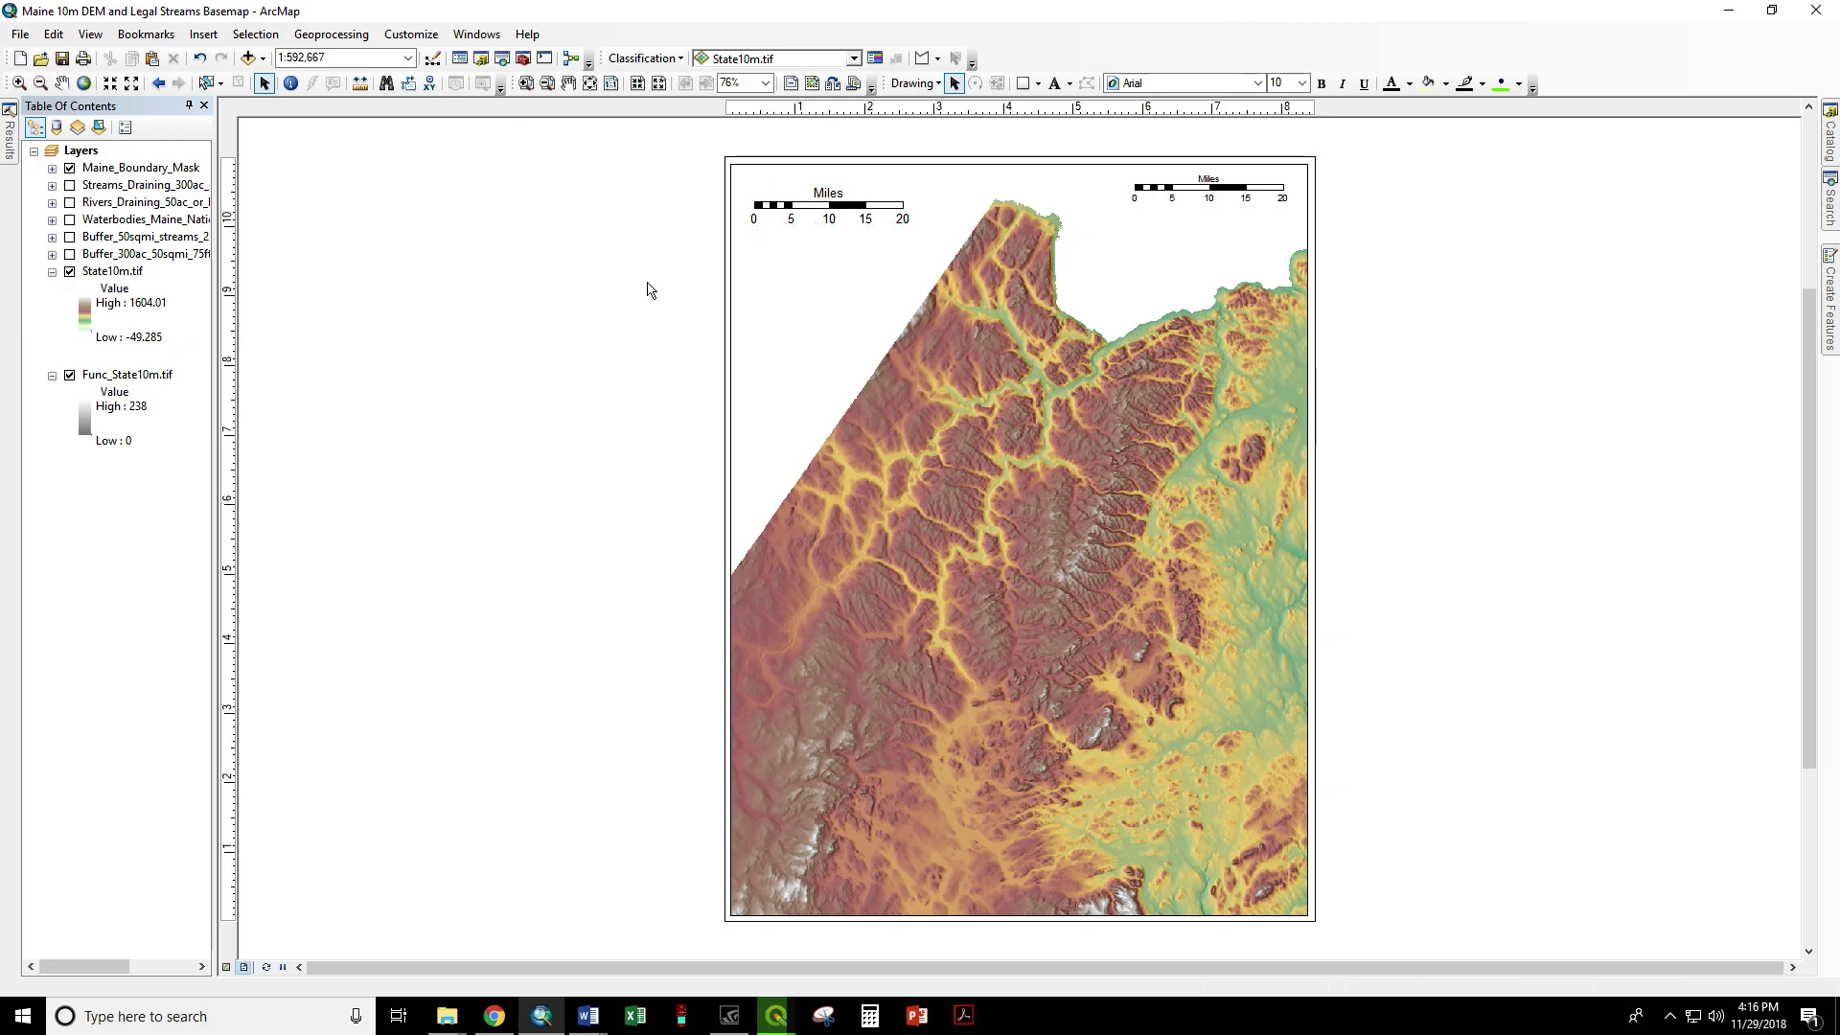